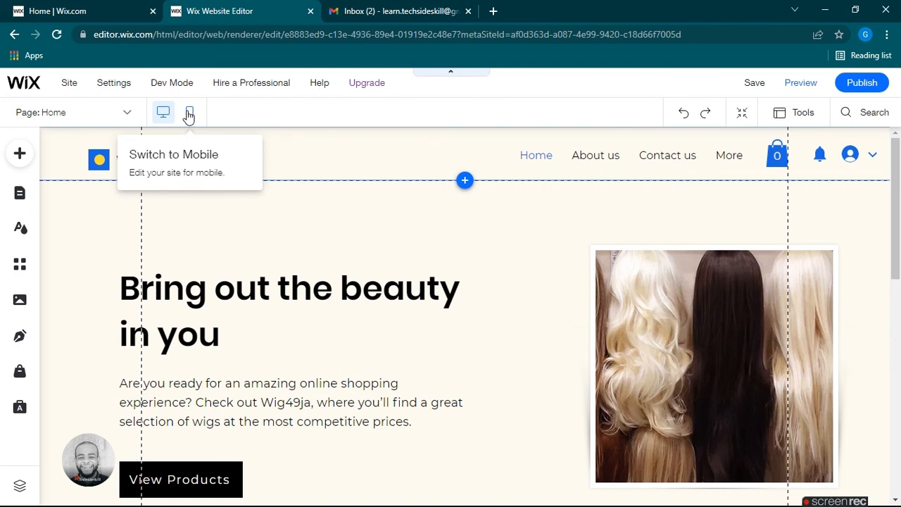
Step: Switch to the mobile version of the site and narrow the "Bring out the beauty in you" heading's text box
{"action": "left_click", "coordinate": [188, 114]}
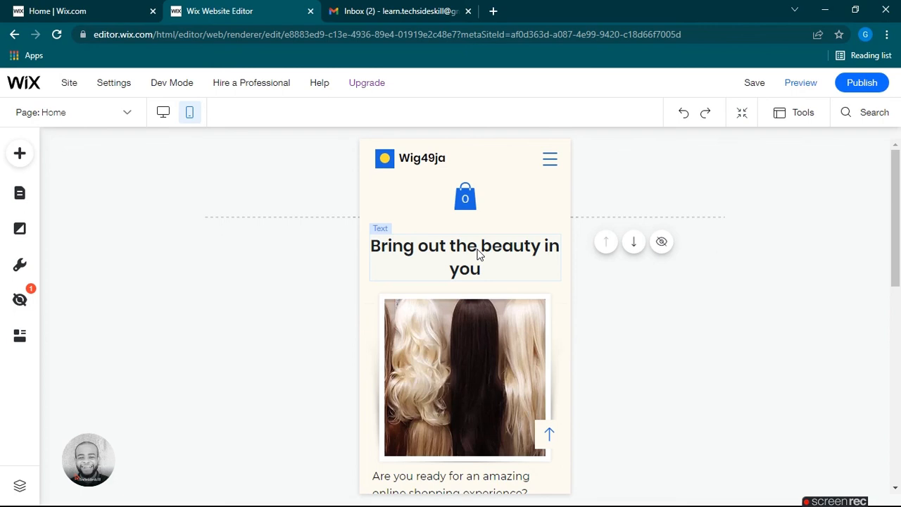
{"action": "left_click", "coordinate": [478, 253]}
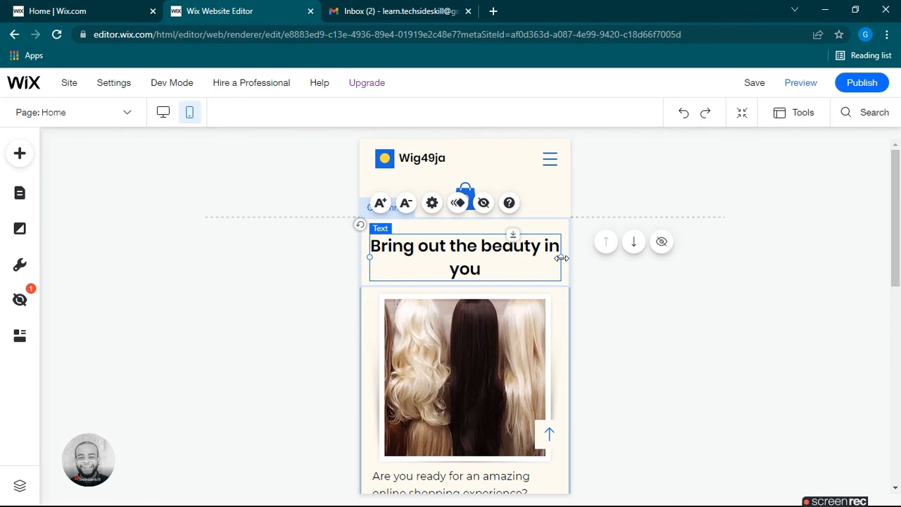
{"action": "left_click_drag", "start_coordinate": [561, 259], "coordinate": [501, 252]}
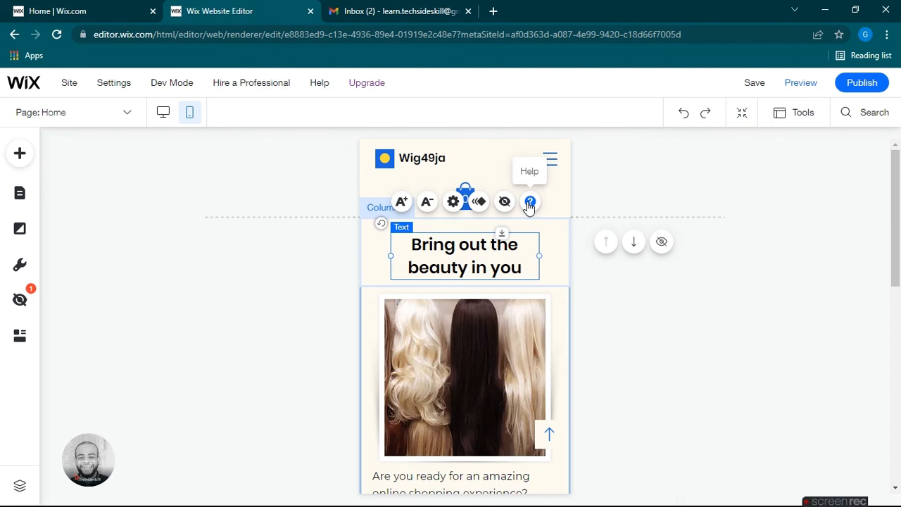
Step: Set the mobile heading's font size to 27 px and deselect it
{"action": "left_click", "coordinate": [454, 202]}
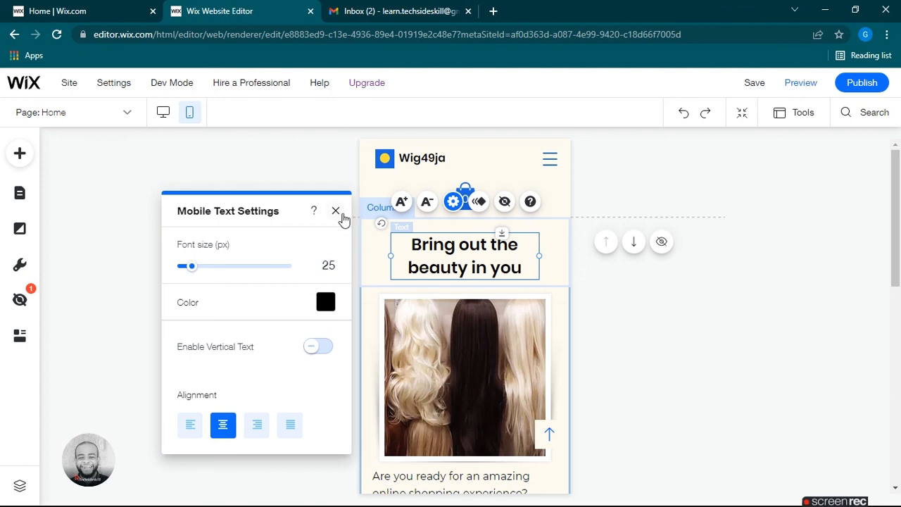
{"action": "left_click", "coordinate": [336, 211]}
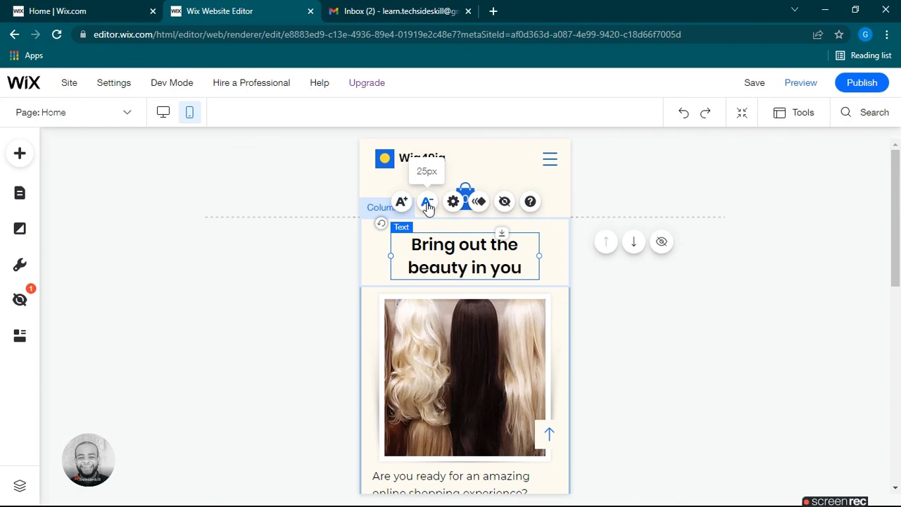
{"action": "left_click", "coordinate": [427, 204]}
{"action": "left_click", "coordinate": [429, 206]}
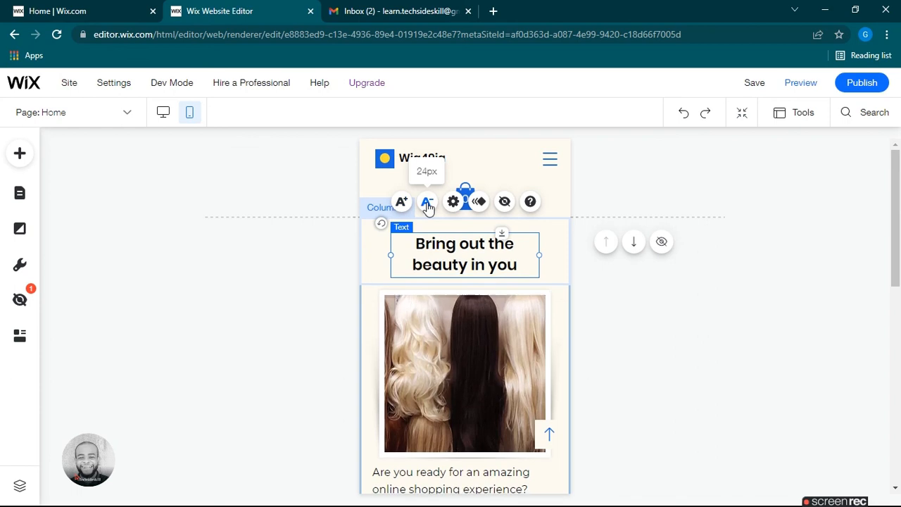
{"action": "left_click", "coordinate": [427, 204]}
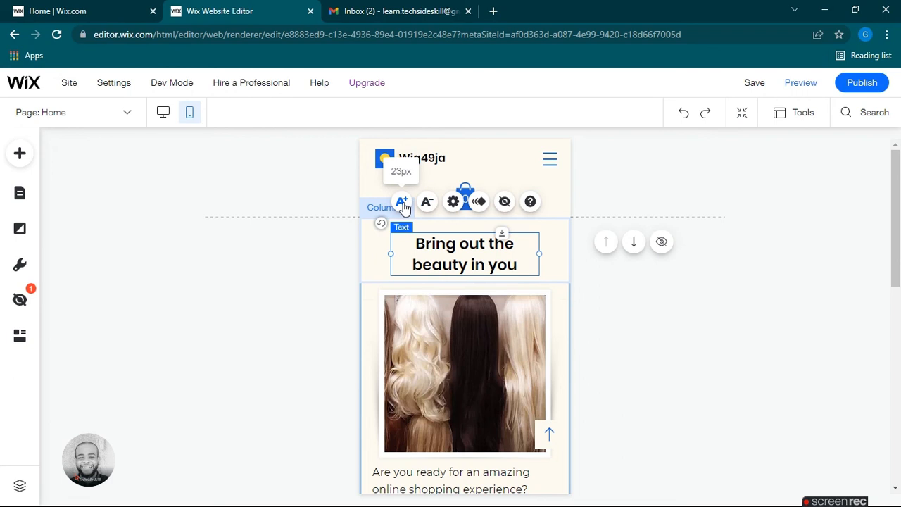
{"action": "left_click", "coordinate": [402, 203]}
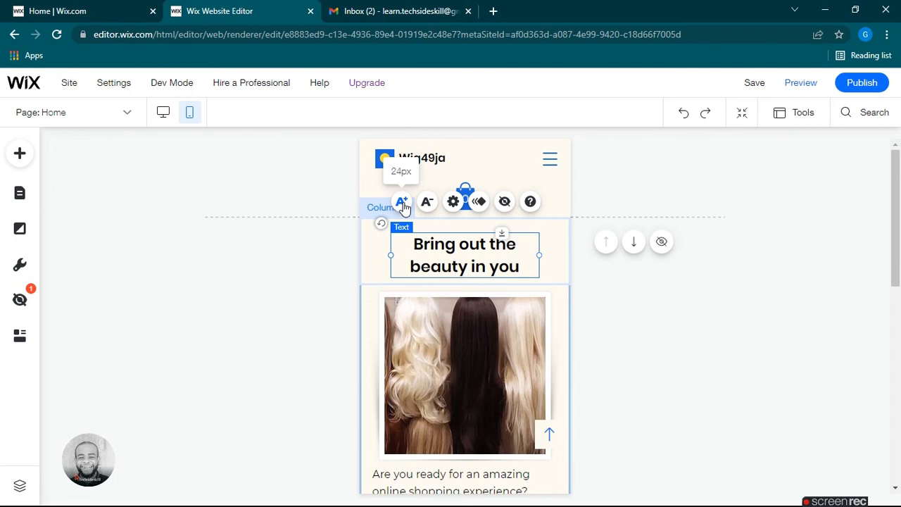
{"action": "left_click", "coordinate": [402, 203]}
{"action": "left_click", "coordinate": [402, 203]}
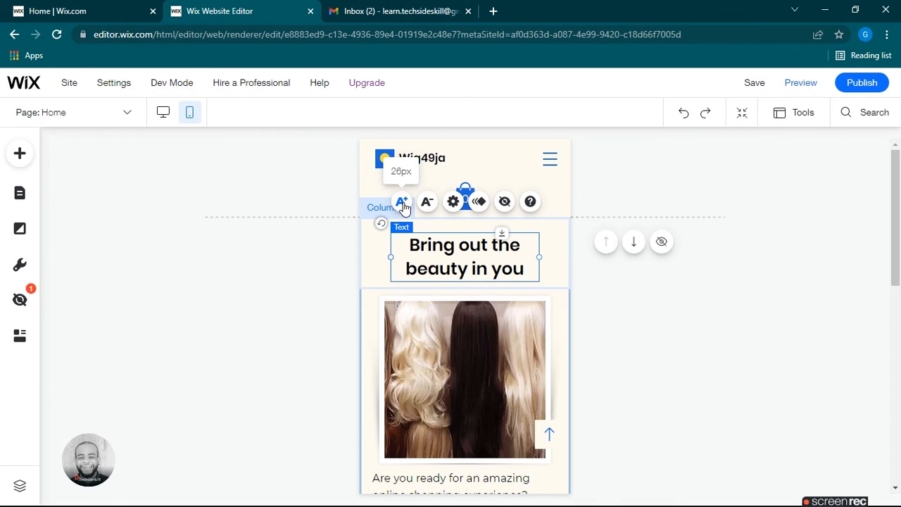
{"action": "left_click", "coordinate": [402, 202]}
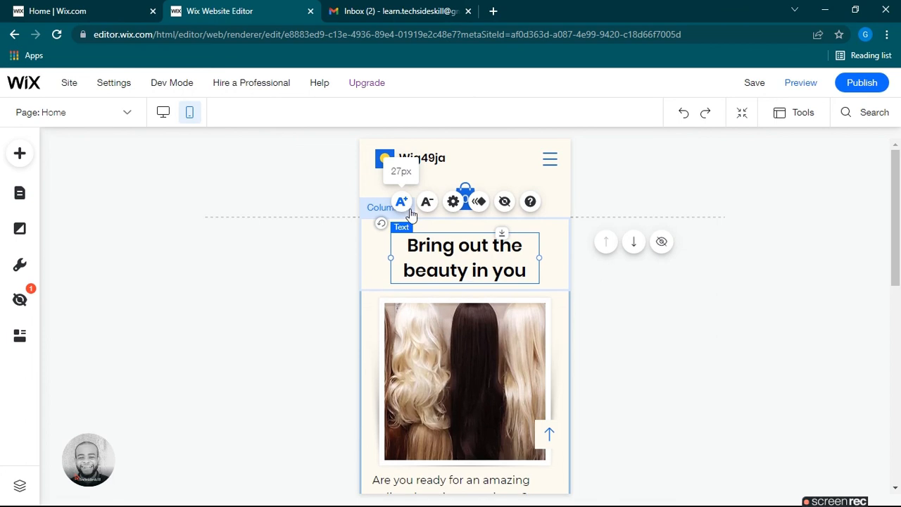
{"action": "left_click", "coordinate": [590, 294]}
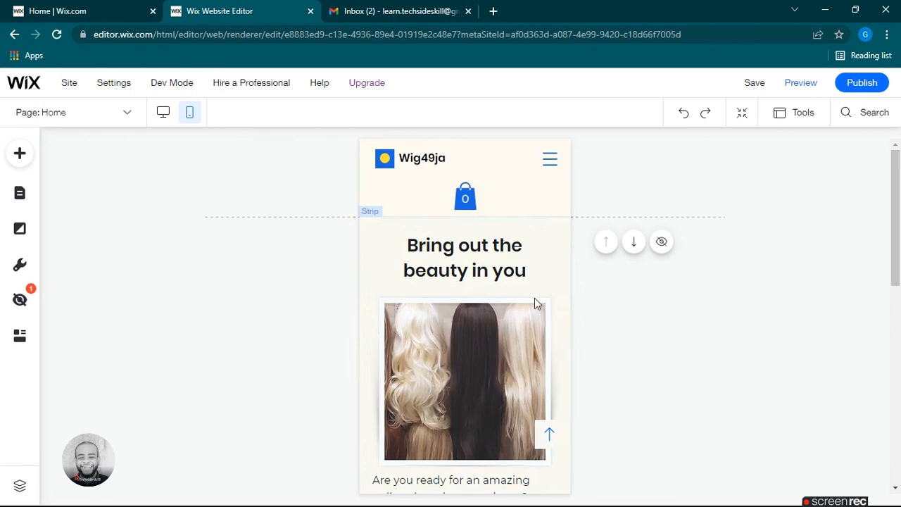
Step: Move the wig image lower to widen the gap under the heading, shifting the content beneath it down as well
{"action": "scroll", "coordinate": [534, 298], "scroll_direction": "down", "scroll_amount": 2}
{"action": "scroll", "coordinate": [532, 289], "scroll_direction": "up", "scroll_amount": 1}
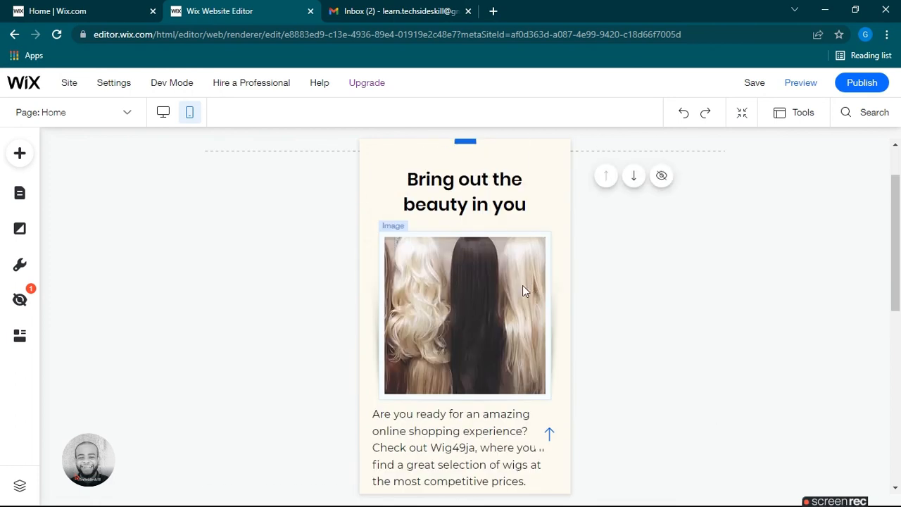
{"action": "left_click", "coordinate": [522, 288]}
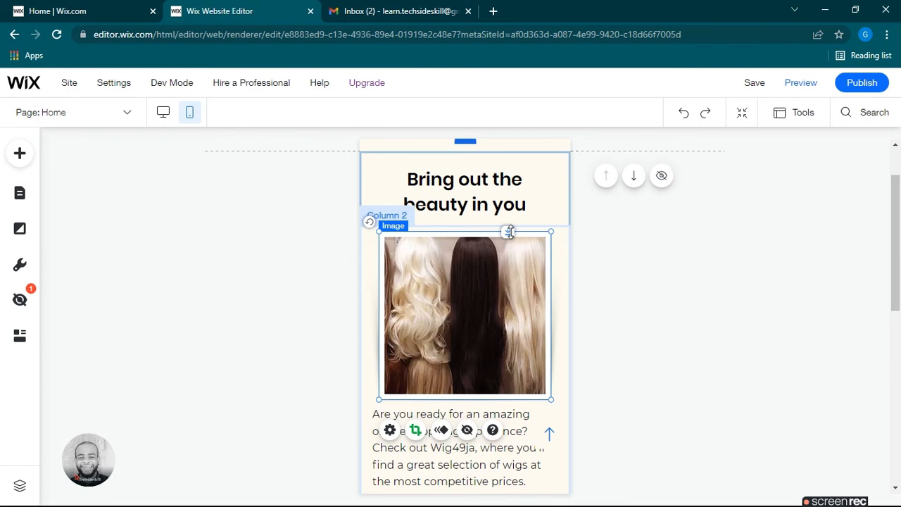
{"action": "left_click_drag", "start_coordinate": [509, 231], "coordinate": [508, 240]}
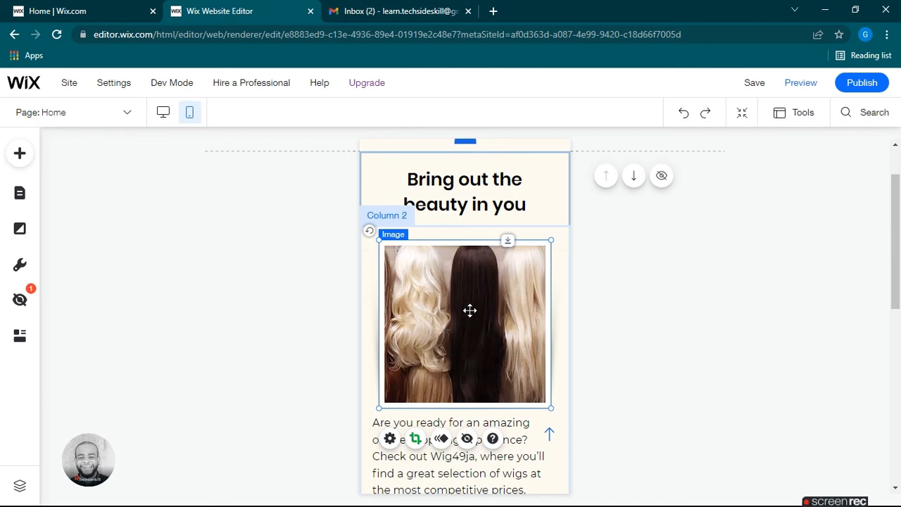
{"action": "left_click_drag", "start_coordinate": [469, 310], "coordinate": [468, 326]}
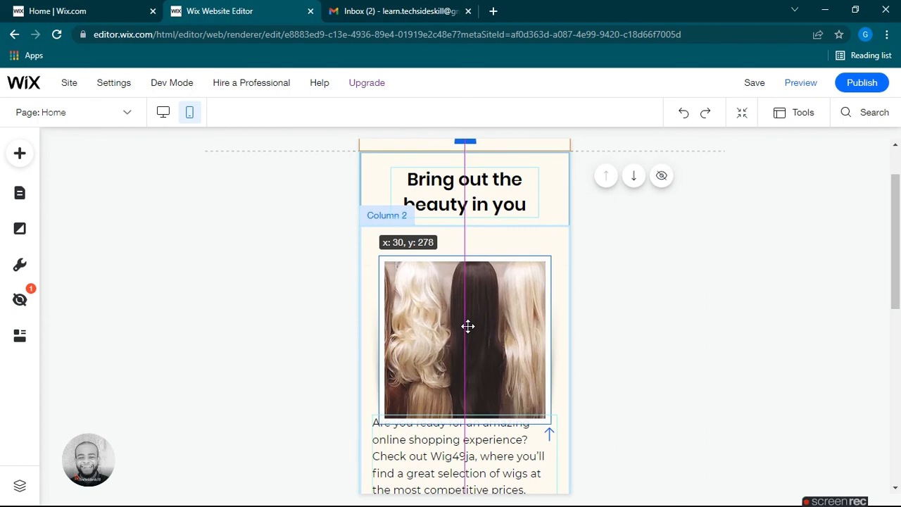
{"action": "left_click_drag", "start_coordinate": [468, 325], "coordinate": [468, 308]}
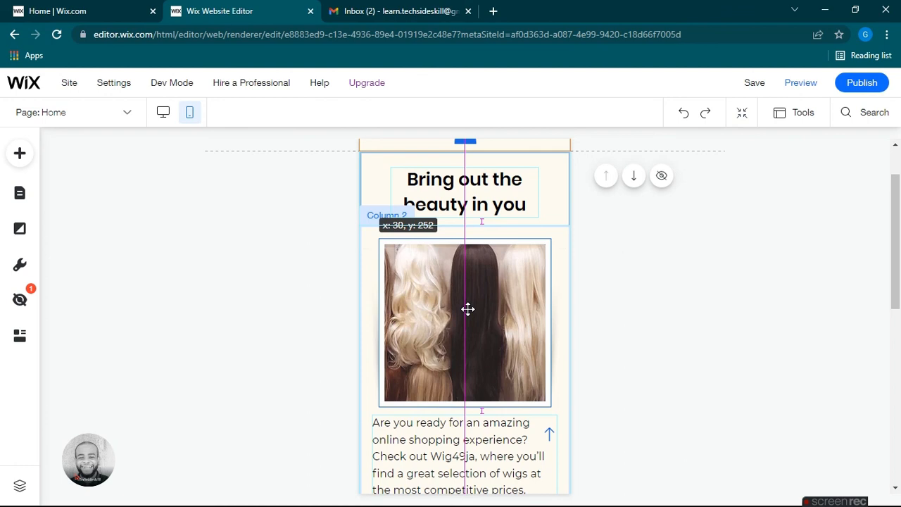
{"action": "left_click_drag", "start_coordinate": [468, 308], "coordinate": [468, 308]}
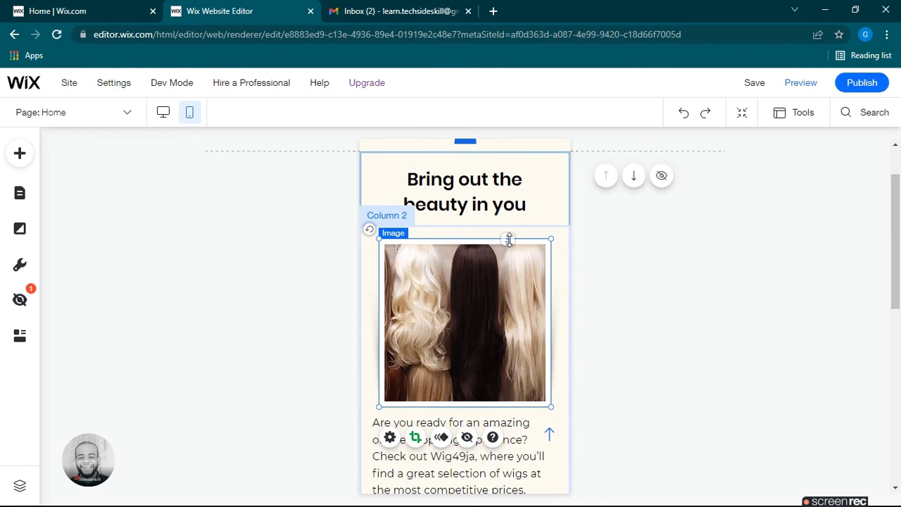
{"action": "left_click_drag", "start_coordinate": [509, 243], "coordinate": [509, 246]}
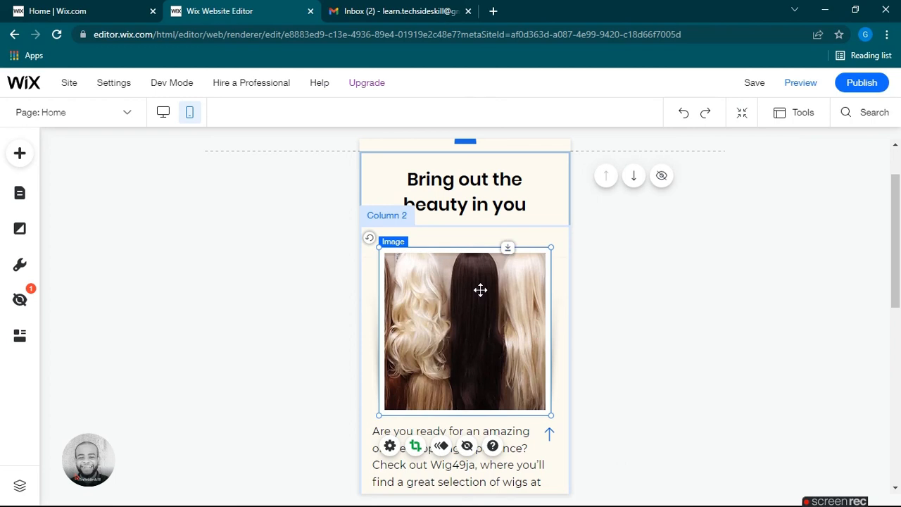
Step: Center-align the "Are you ready for an amazing online shopping experience?" paragraph in its mobile text settings
{"action": "scroll", "coordinate": [522, 329], "scroll_direction": "down", "scroll_amount": 2}
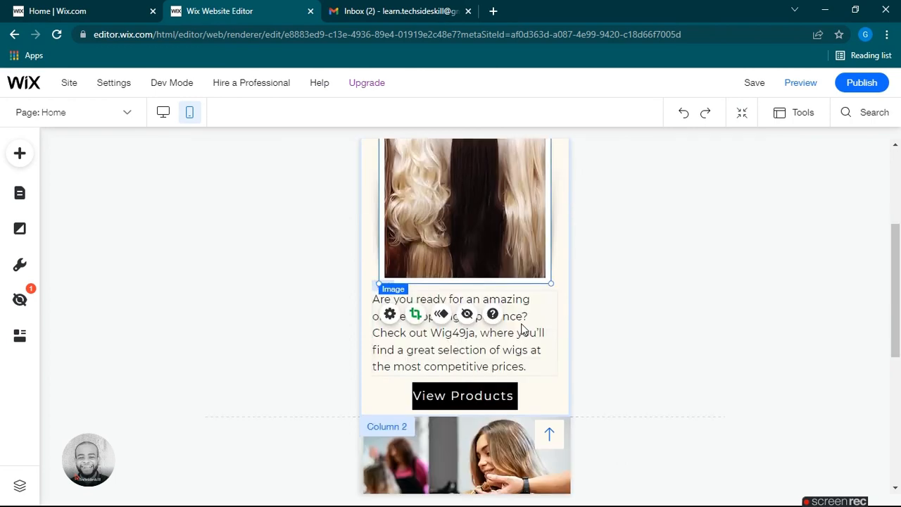
{"action": "left_click", "coordinate": [516, 333]}
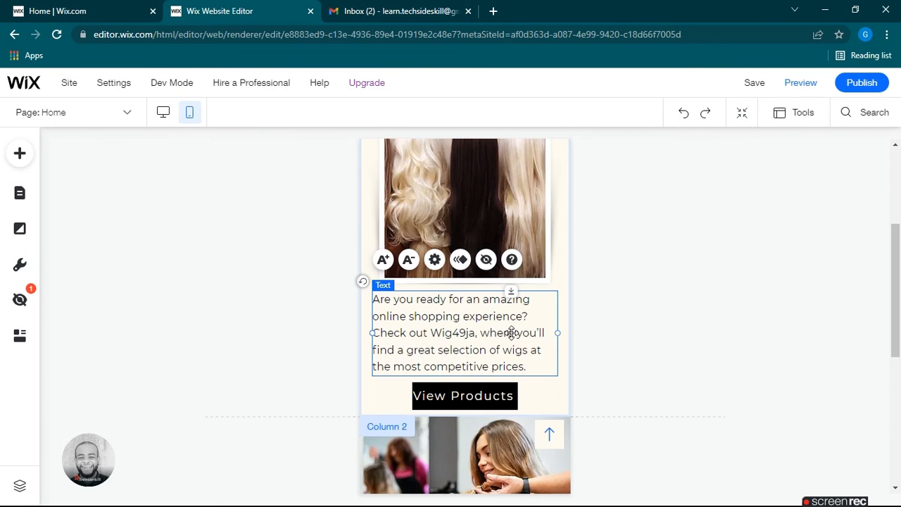
{"action": "left_click", "coordinate": [435, 260]}
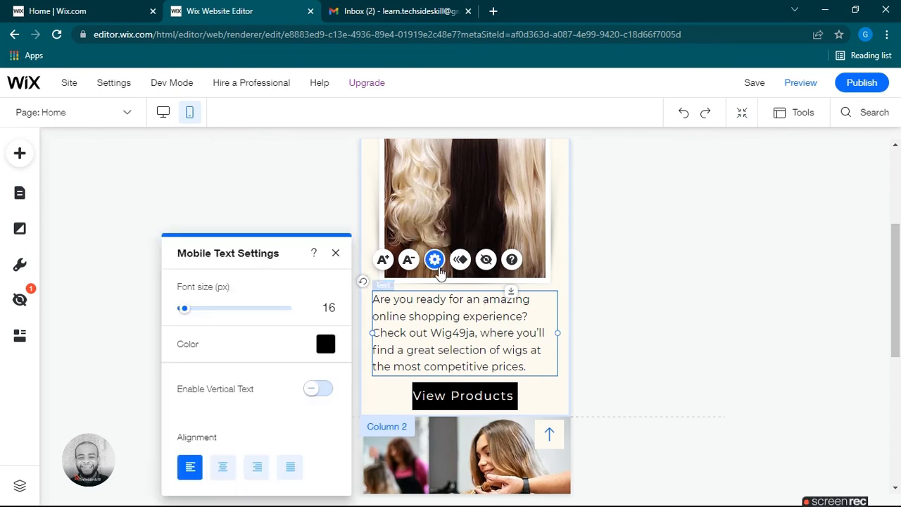
{"action": "left_click_drag", "start_coordinate": [267, 254], "coordinate": [259, 250]}
{"action": "left_click_drag", "start_coordinate": [235, 211], "coordinate": [237, 173]}
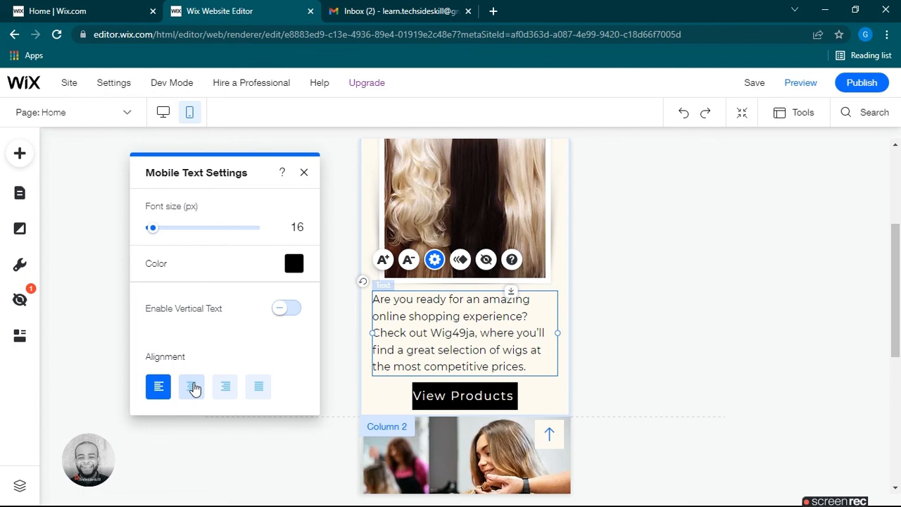
{"action": "left_click", "coordinate": [192, 387]}
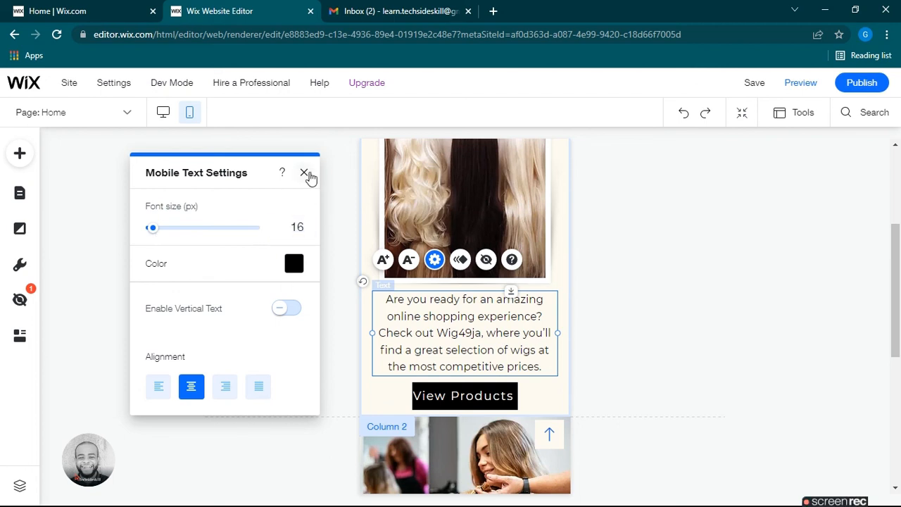
{"action": "left_click", "coordinate": [304, 173]}
Step: Reduce the paragraph's font size to 15 px and move it lower to add space below the wig image
{"action": "left_click", "coordinate": [409, 260]}
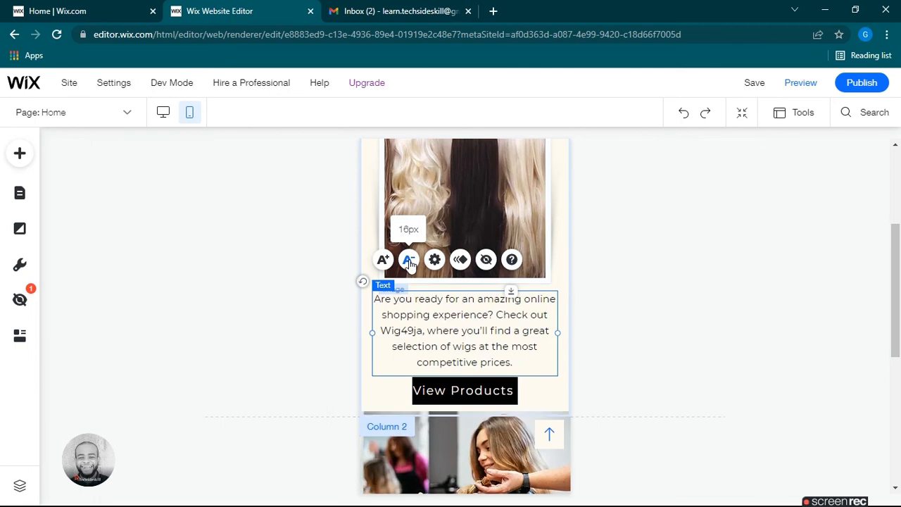
{"action": "left_click", "coordinate": [409, 260]}
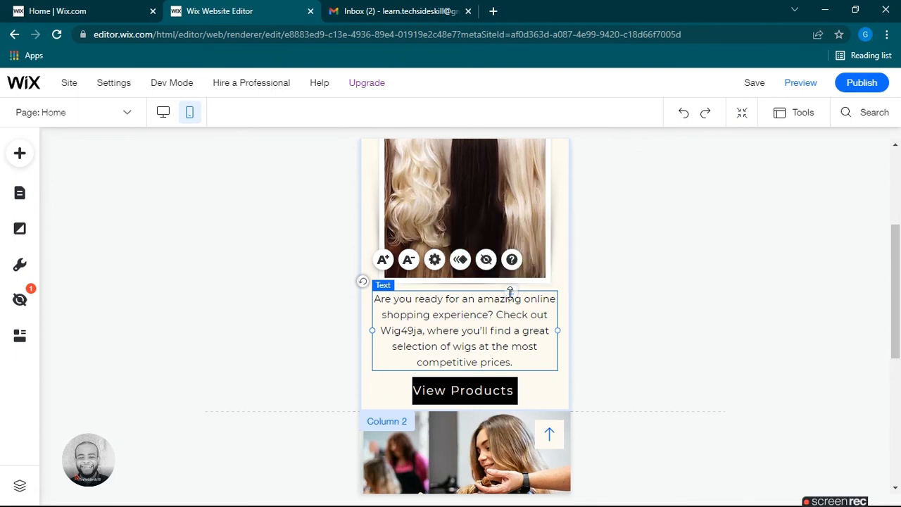
{"action": "left_click_drag", "start_coordinate": [511, 291], "coordinate": [511, 301]}
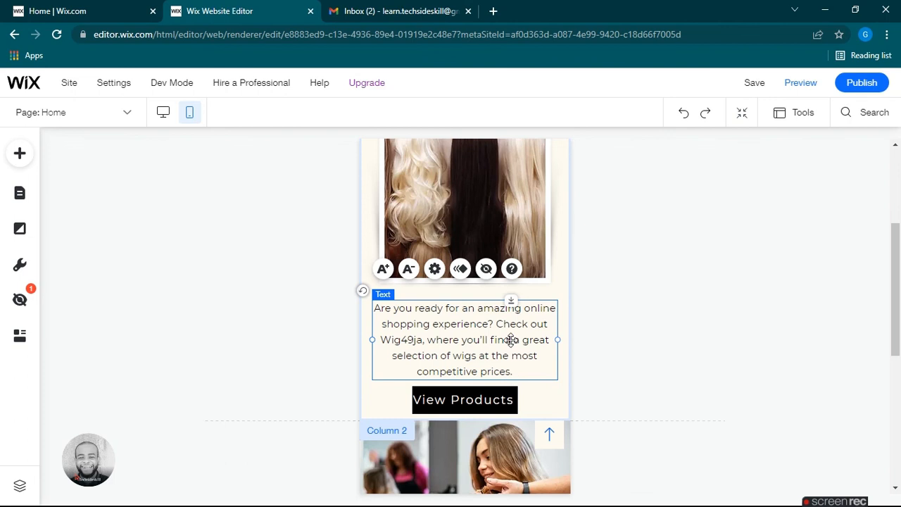
{"action": "left_click_drag", "start_coordinate": [511, 341], "coordinate": [514, 306]}
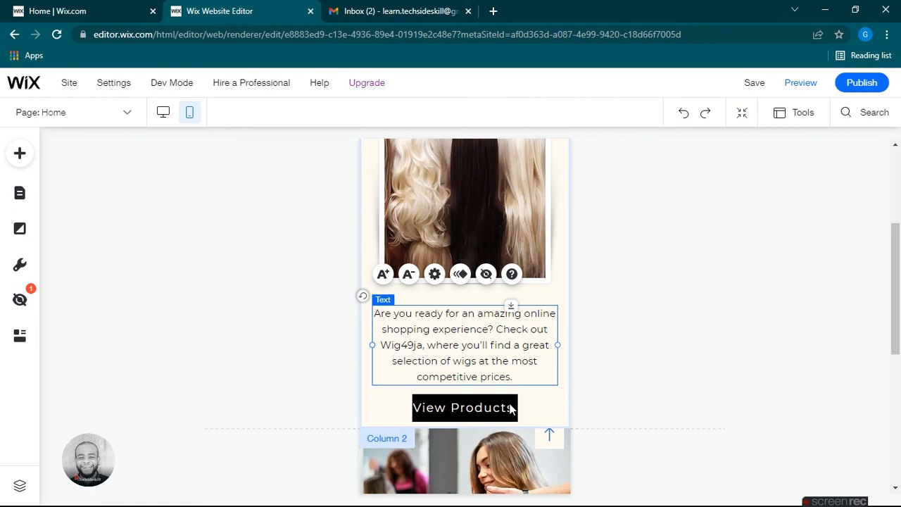
Step: Widen the View Products button so its text has side padding, keeping it centred below the paragraph
{"action": "scroll", "coordinate": [521, 378], "scroll_direction": "down", "scroll_amount": 2}
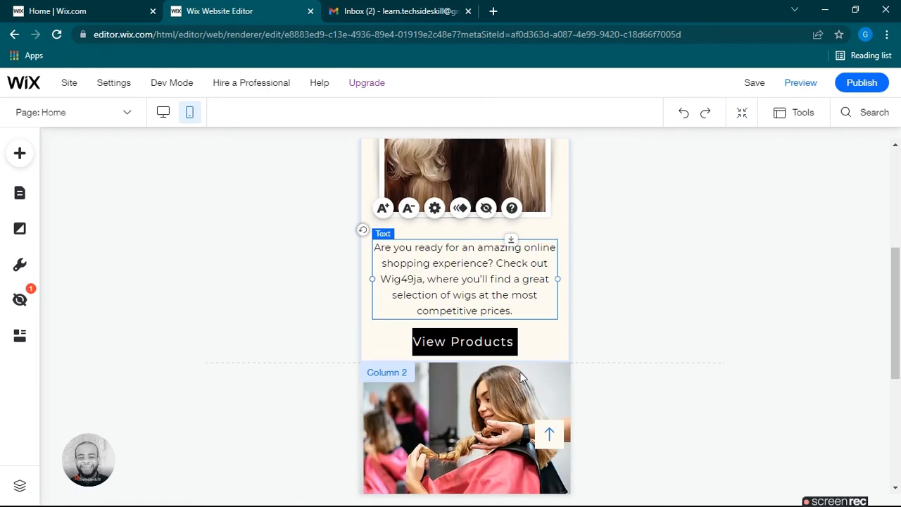
{"action": "left_click", "coordinate": [503, 342]}
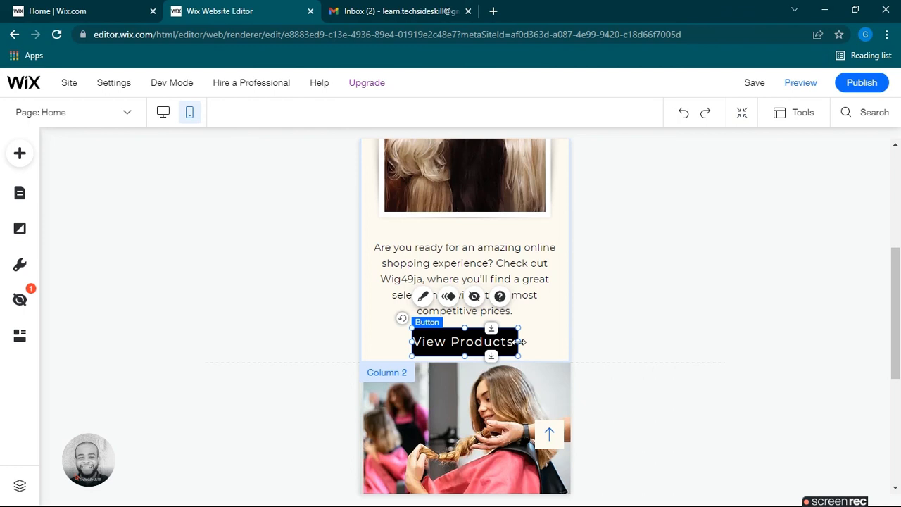
{"action": "left_click_drag", "start_coordinate": [520, 341], "coordinate": [500, 341]}
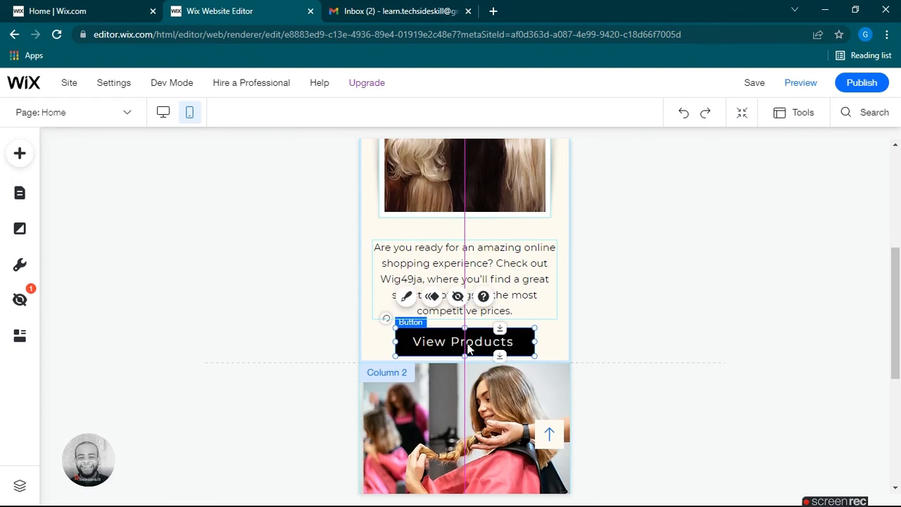
{"action": "left_click_drag", "start_coordinate": [484, 340], "coordinate": [490, 336]}
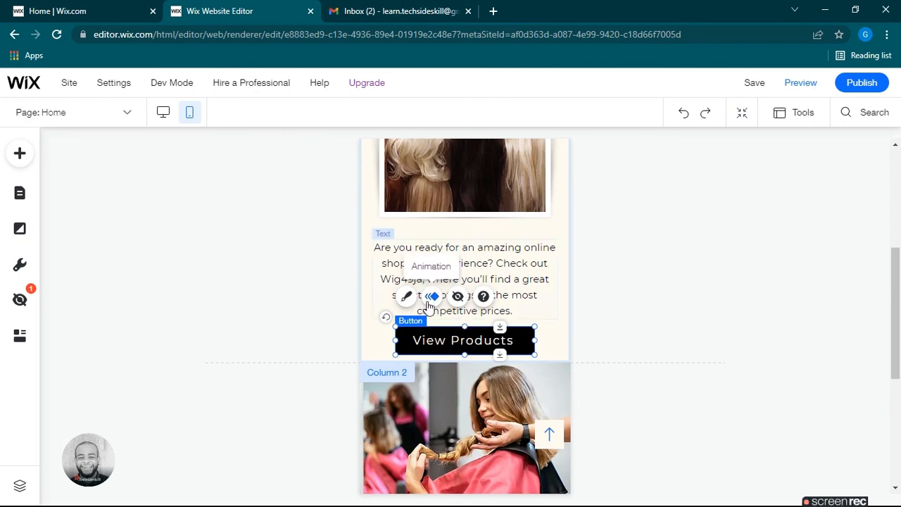
Step: Move the View Products button lower to about y 706, shifting the content beneath it down as well
{"action": "left_click", "coordinate": [502, 275]}
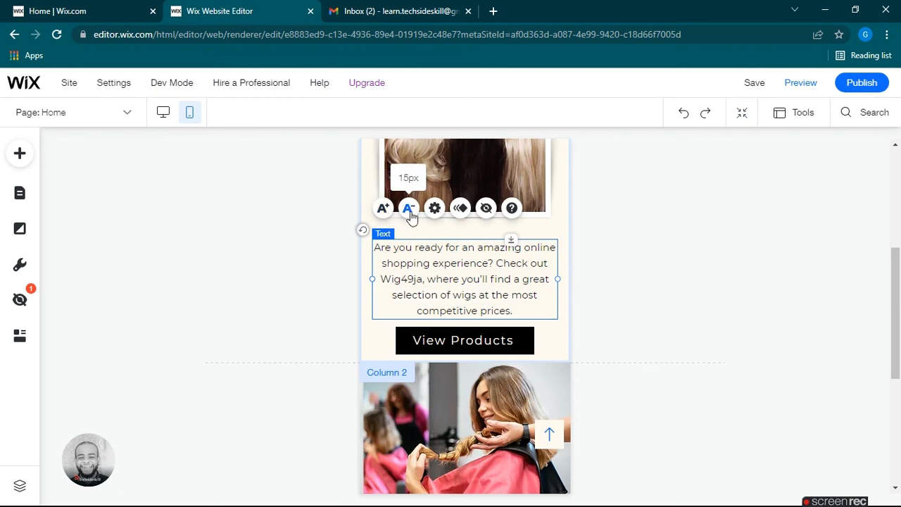
{"action": "left_click", "coordinate": [476, 342]}
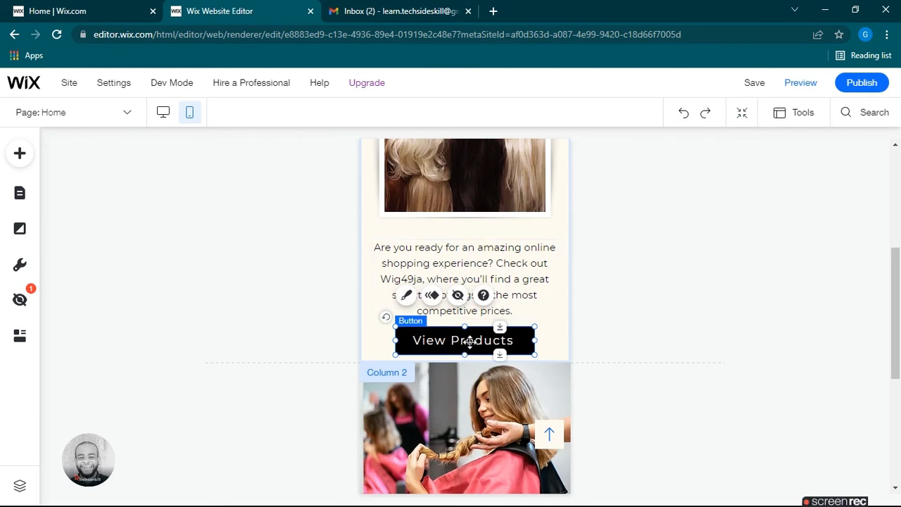
{"action": "left_click", "coordinate": [553, 353]}
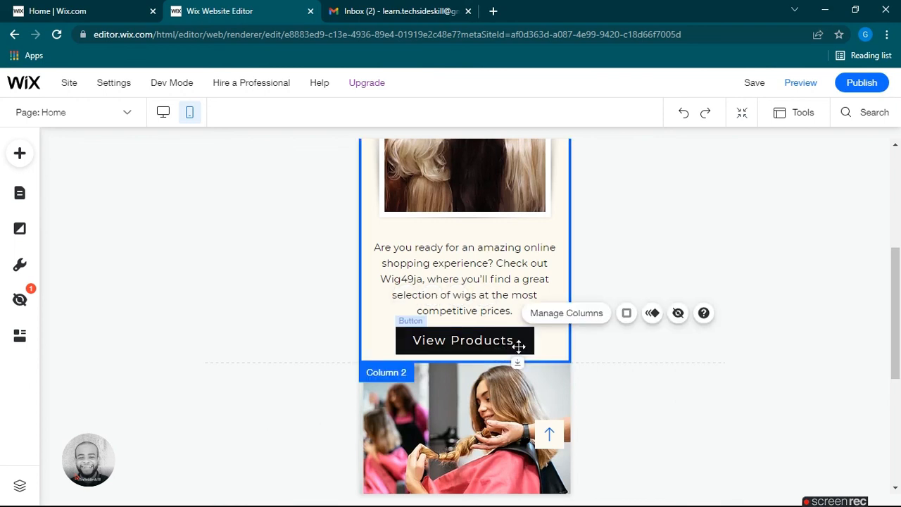
{"action": "left_click", "coordinate": [518, 345]}
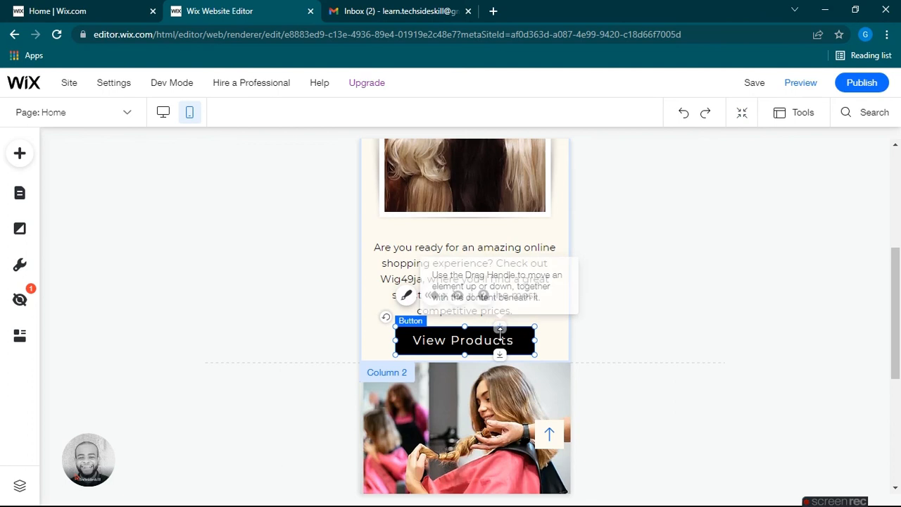
{"action": "left_click_drag", "start_coordinate": [499, 330], "coordinate": [504, 341]}
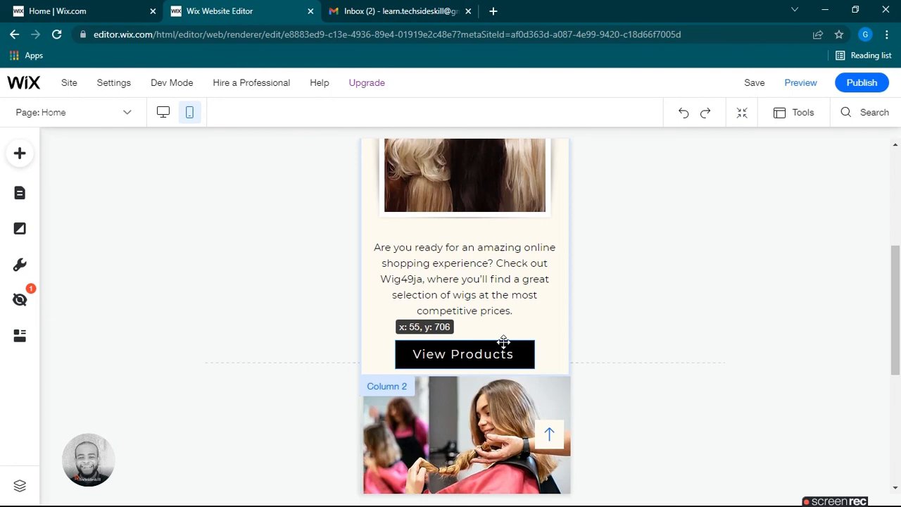
{"action": "left_click_drag", "start_coordinate": [503, 341], "coordinate": [503, 342]}
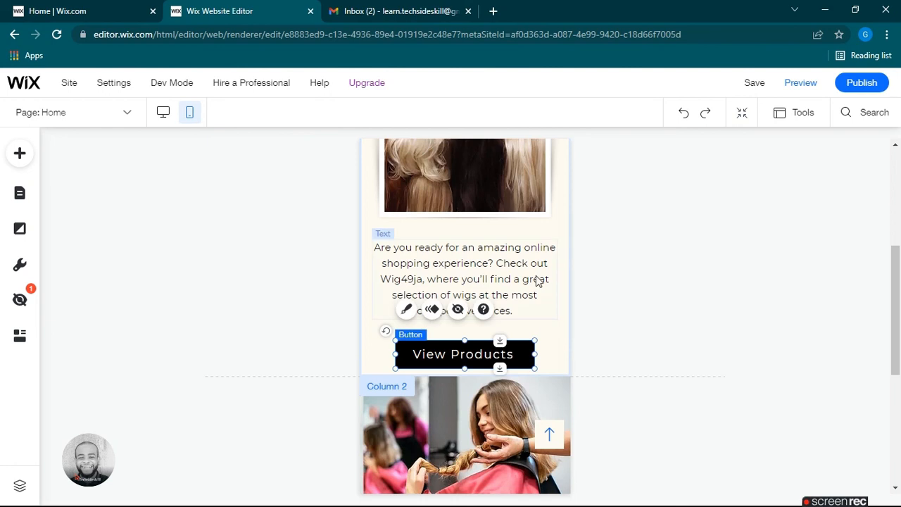
Step: Lengthen the cream column holding the View Products button to add space between the button and the strip below
{"action": "left_click", "coordinate": [554, 353]}
{"action": "left_click", "coordinate": [405, 392]}
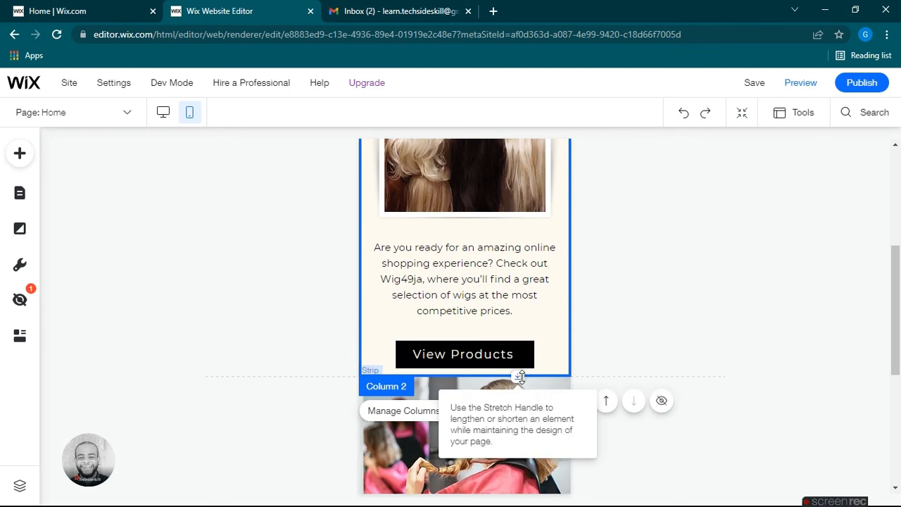
{"action": "left_click_drag", "start_coordinate": [519, 376], "coordinate": [525, 400]}
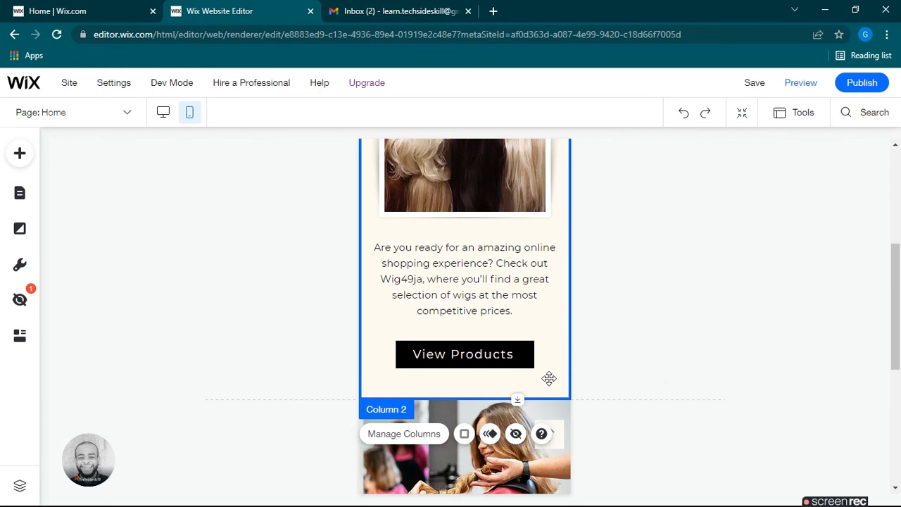
{"action": "left_click", "coordinate": [605, 369]}
Step: Stretch the hair-braiding photo column downward so the photo above the About Us section is taller
{"action": "scroll", "coordinate": [531, 360], "scroll_direction": "down", "scroll_amount": 2}
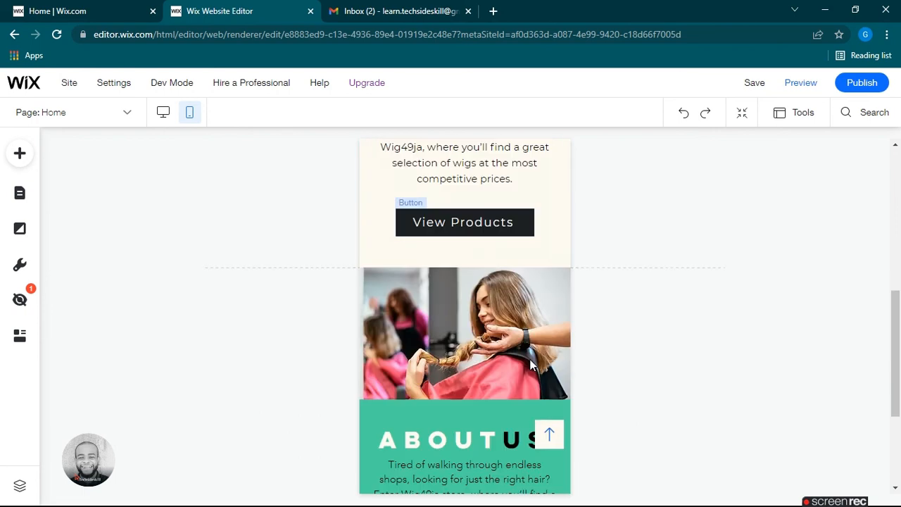
{"action": "scroll", "coordinate": [535, 331], "scroll_direction": "down", "scroll_amount": 1}
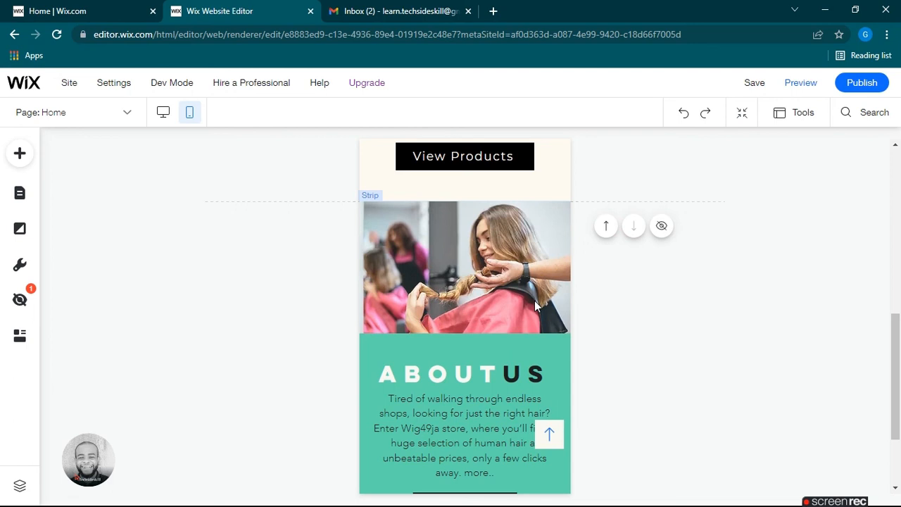
{"action": "left_click", "coordinate": [463, 287]}
{"action": "left_click", "coordinate": [465, 289]}
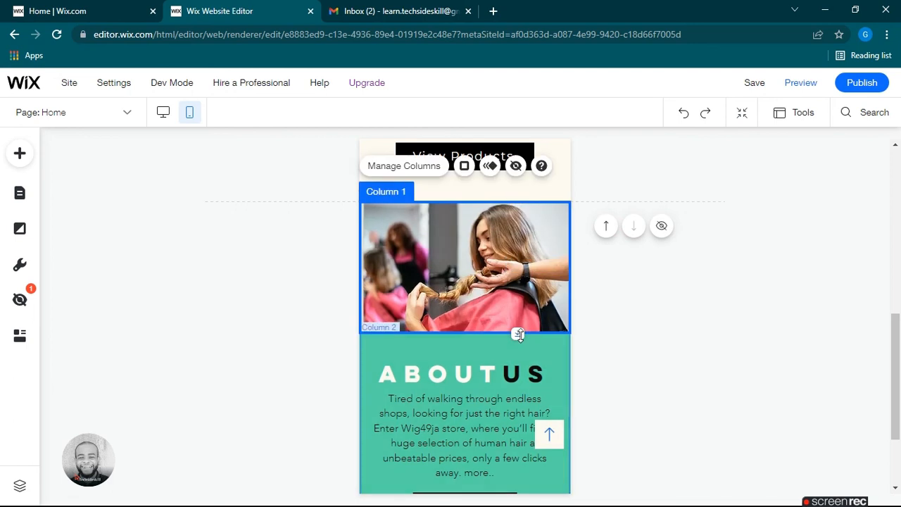
{"action": "left_click_drag", "start_coordinate": [519, 338], "coordinate": [521, 372]}
Step: Reduce the About Us paragraph's font size to 15 px and the About Us heading's to 31 px
{"action": "scroll", "coordinate": [493, 345], "scroll_direction": "down", "scroll_amount": 2}
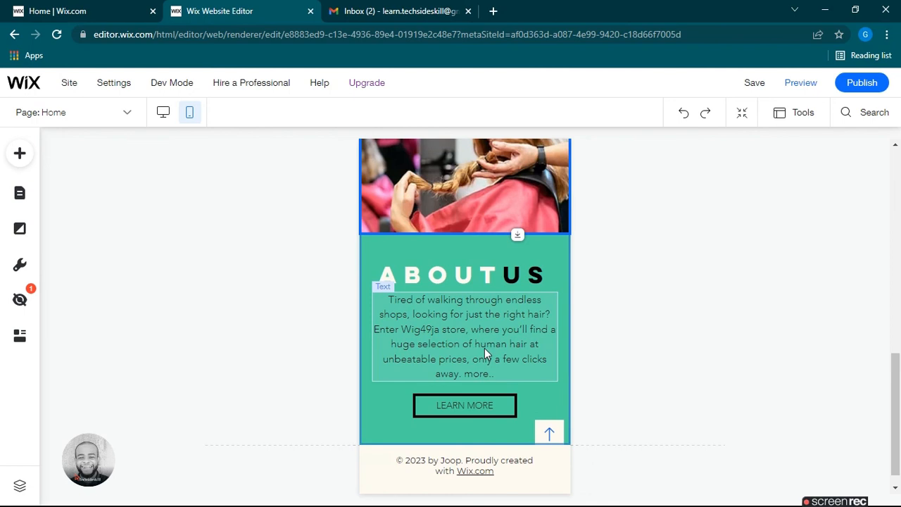
{"action": "left_click", "coordinate": [484, 348]}
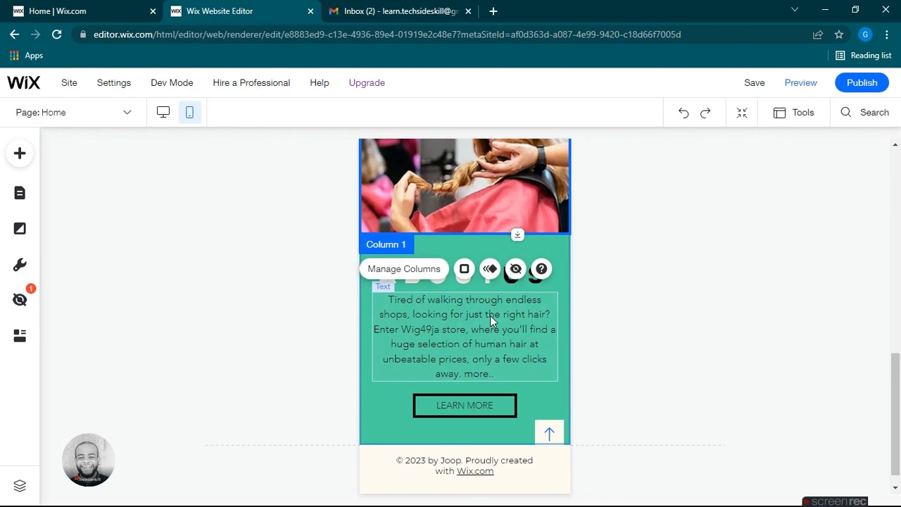
{"action": "left_click", "coordinate": [490, 315]}
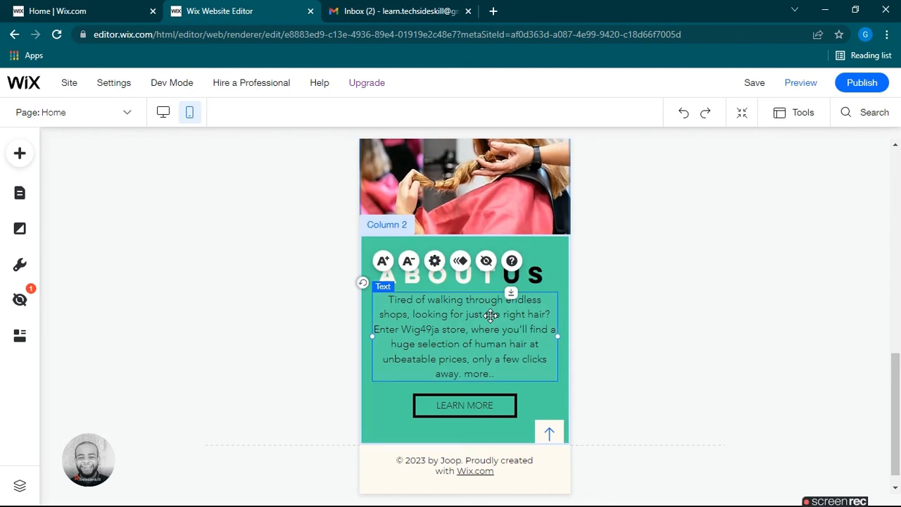
{"action": "left_click", "coordinate": [409, 262]}
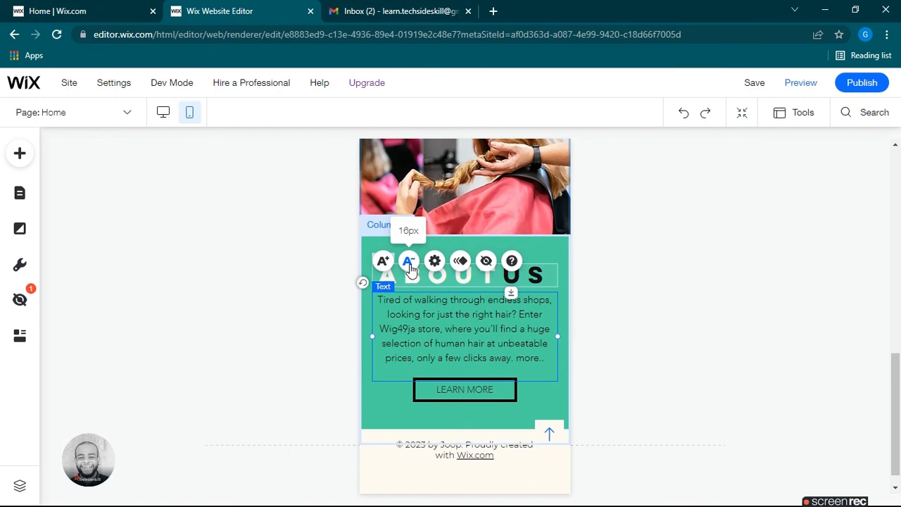
{"action": "left_click", "coordinate": [409, 262]}
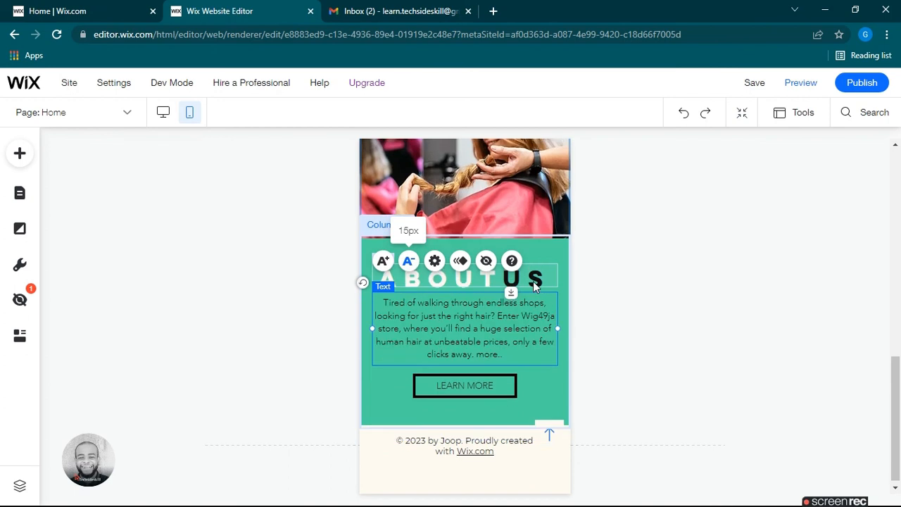
{"action": "left_click", "coordinate": [535, 282]}
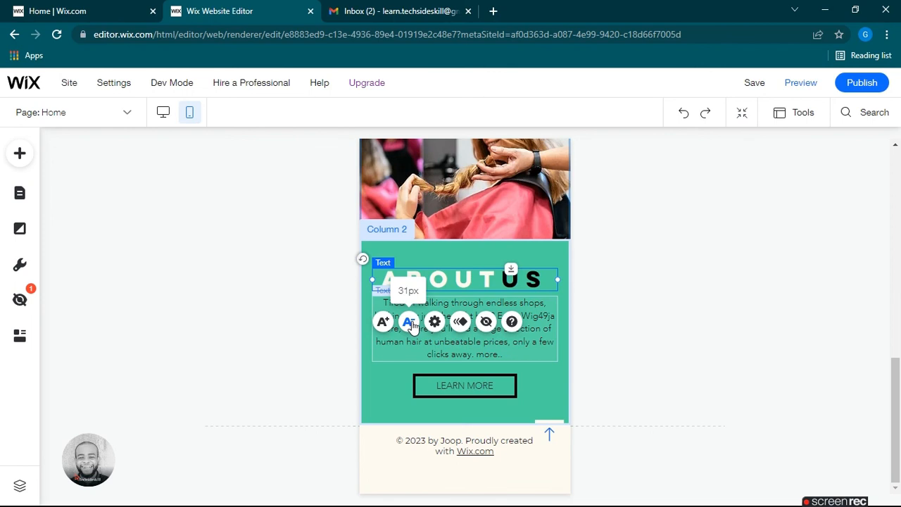
Step: Lengthen the green About Us column to about 351 px high and move the Learn More button lower inside it
{"action": "left_click", "coordinate": [528, 363]}
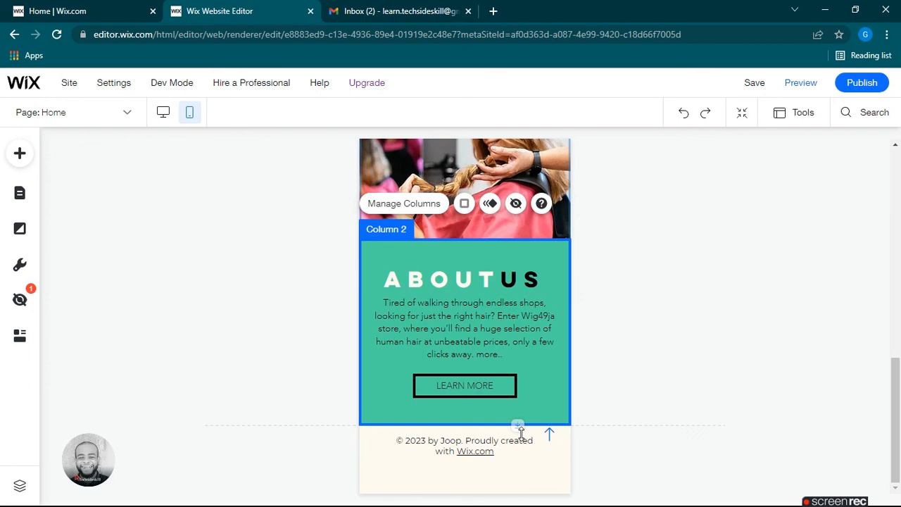
{"action": "left_click_drag", "start_coordinate": [519, 428], "coordinate": [515, 469]}
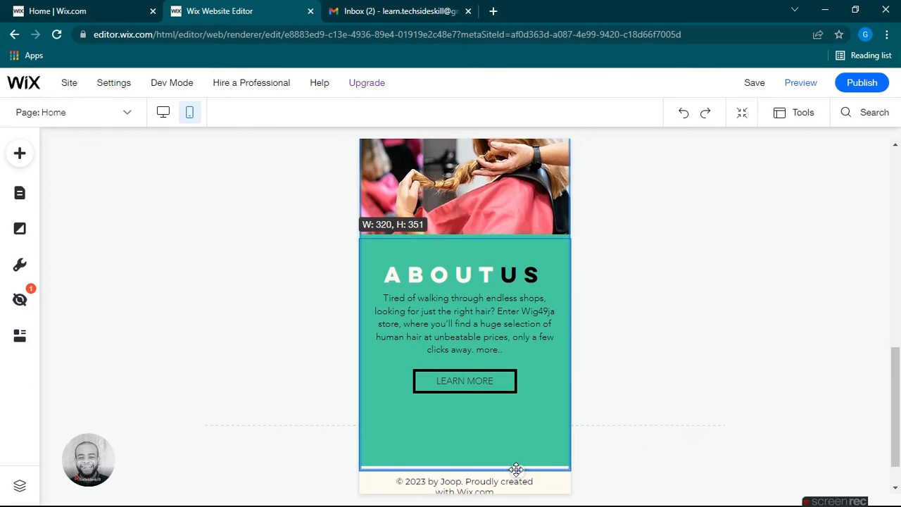
{"action": "left_click", "coordinate": [481, 380]}
{"action": "left_click_drag", "start_coordinate": [492, 374], "coordinate": [499, 399]}
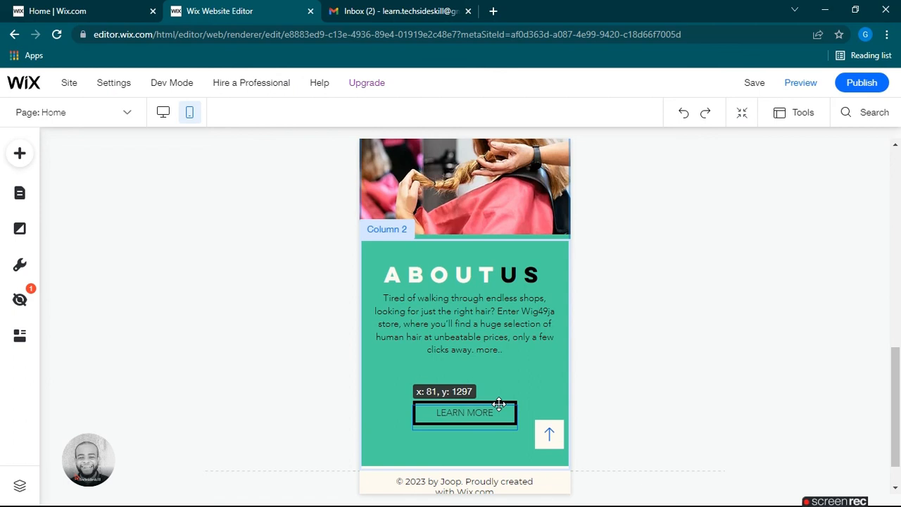
Step: Move the About Us paragraph lower to about y 1173 to widen the gap under the heading, shifting the content beneath it too
{"action": "left_click", "coordinate": [518, 322]}
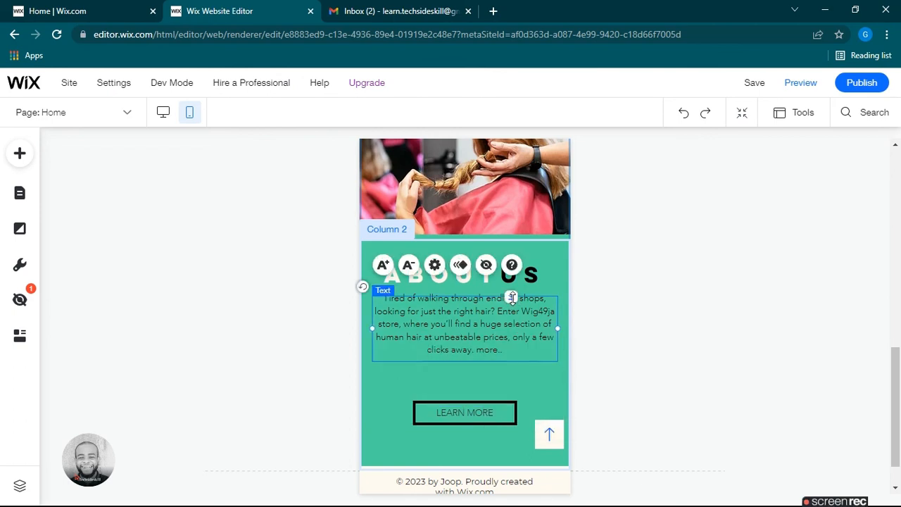
{"action": "left_click_drag", "start_coordinate": [512, 298], "coordinate": [516, 326]}
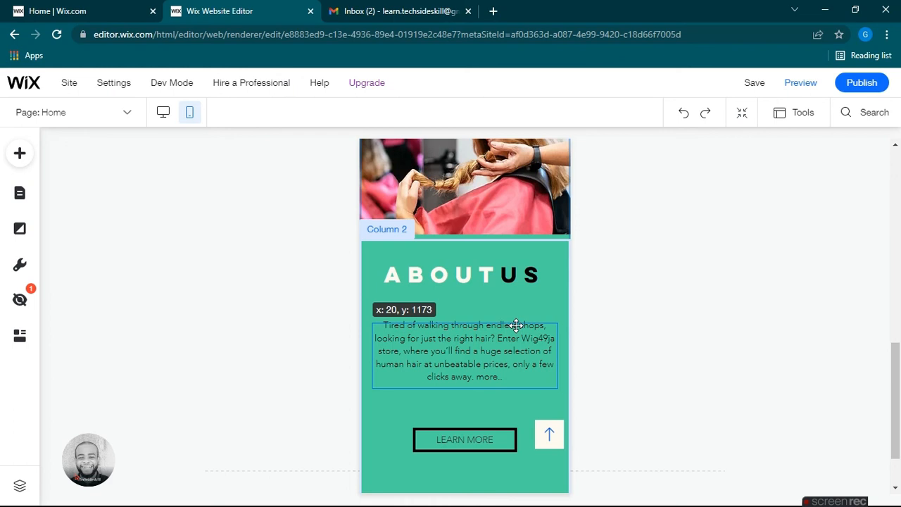
{"action": "left_click_drag", "start_coordinate": [515, 325], "coordinate": [516, 325]}
Step: Move the Learn More button up slightly to tighten the gap between it and the About Us paragraph
{"action": "scroll", "coordinate": [486, 360], "scroll_direction": "down", "scroll_amount": 1}
{"action": "left_click", "coordinate": [485, 366]}
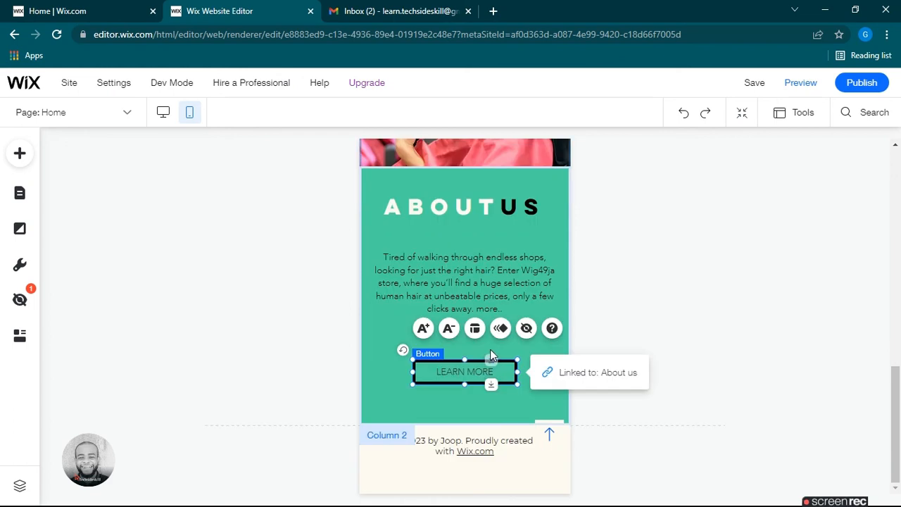
{"action": "left_click_drag", "start_coordinate": [491, 350], "coordinate": [491, 345]}
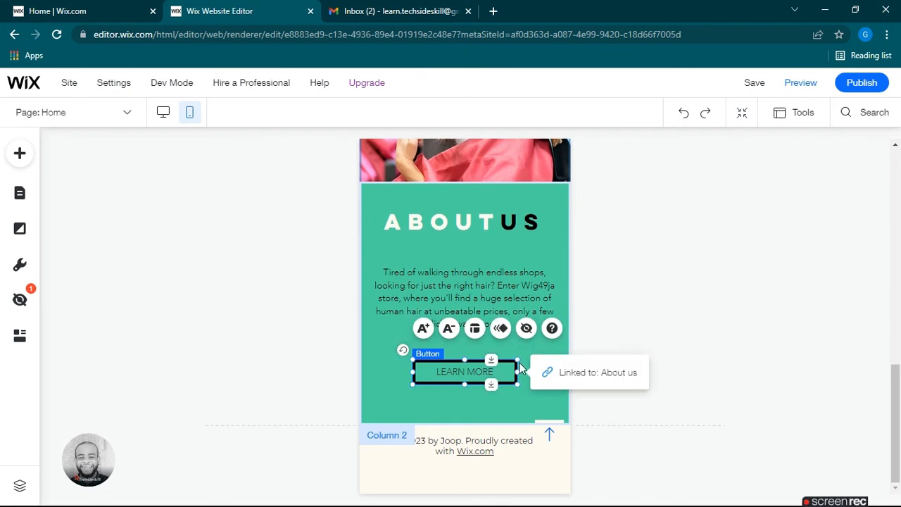
{"action": "left_click", "coordinate": [482, 479]}
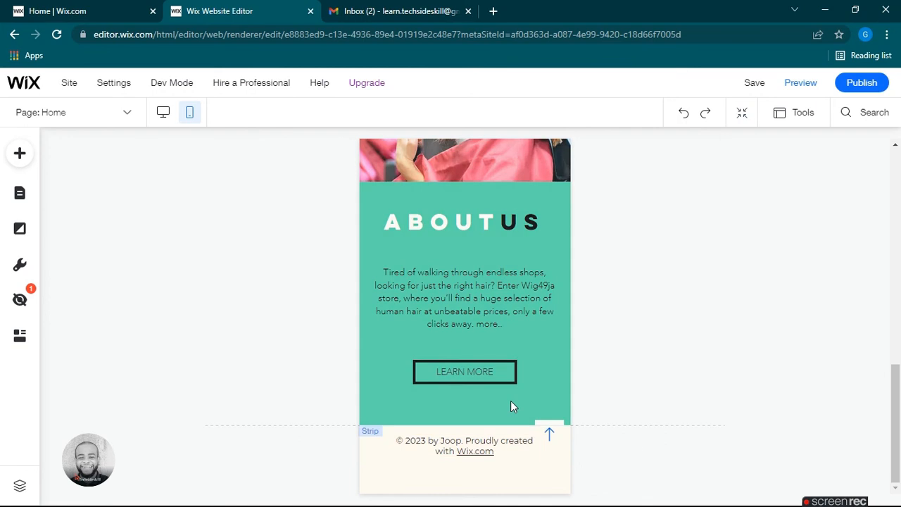
Step: Switch the mobile editor from the Home page to the About us page and close the site page list
{"action": "scroll", "coordinate": [510, 401], "scroll_direction": "up", "scroll_amount": 10}
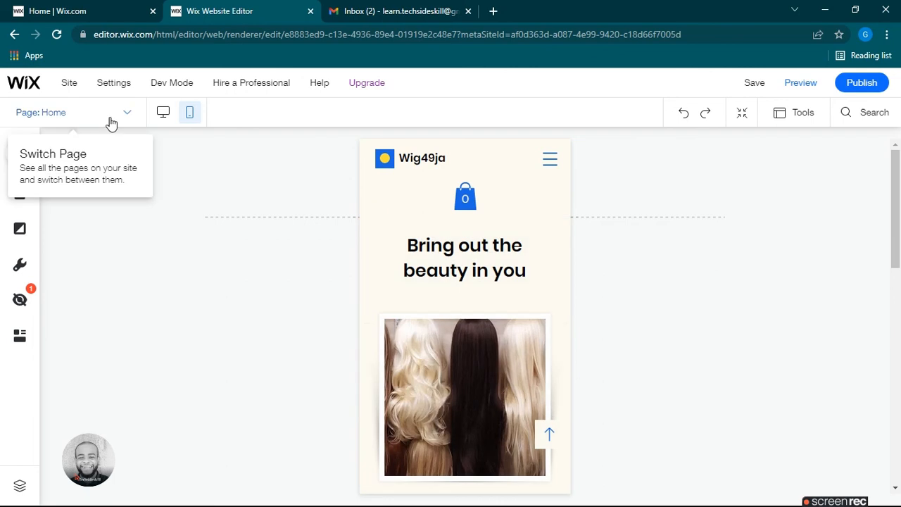
{"action": "left_click", "coordinate": [110, 121]}
{"action": "left_click", "coordinate": [110, 121]}
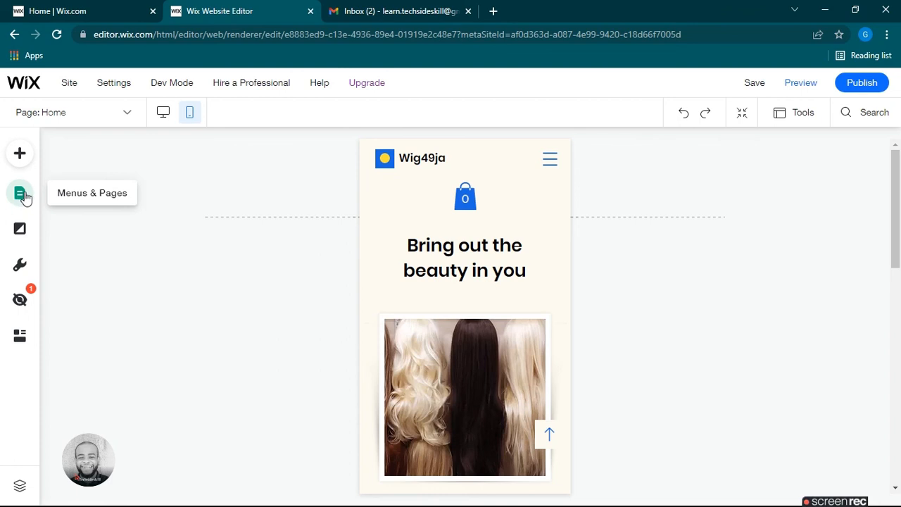
{"action": "left_click", "coordinate": [21, 194]}
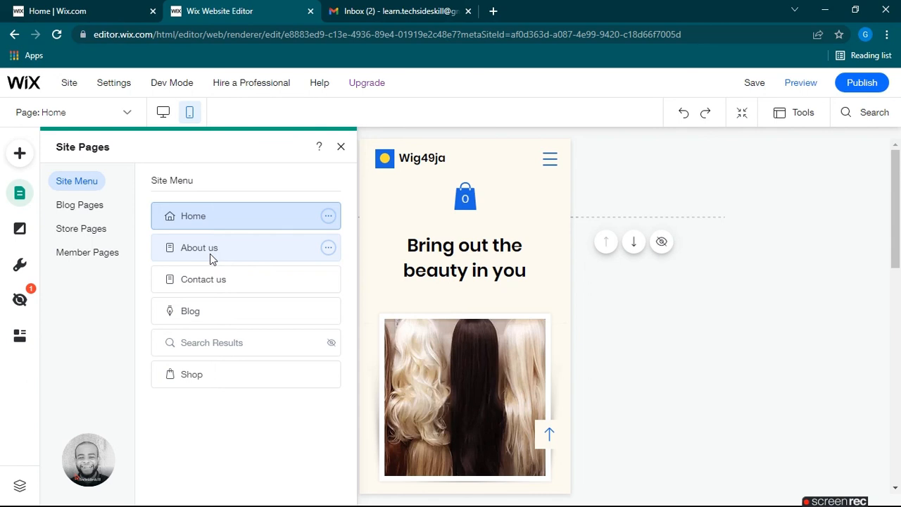
{"action": "left_click", "coordinate": [209, 253]}
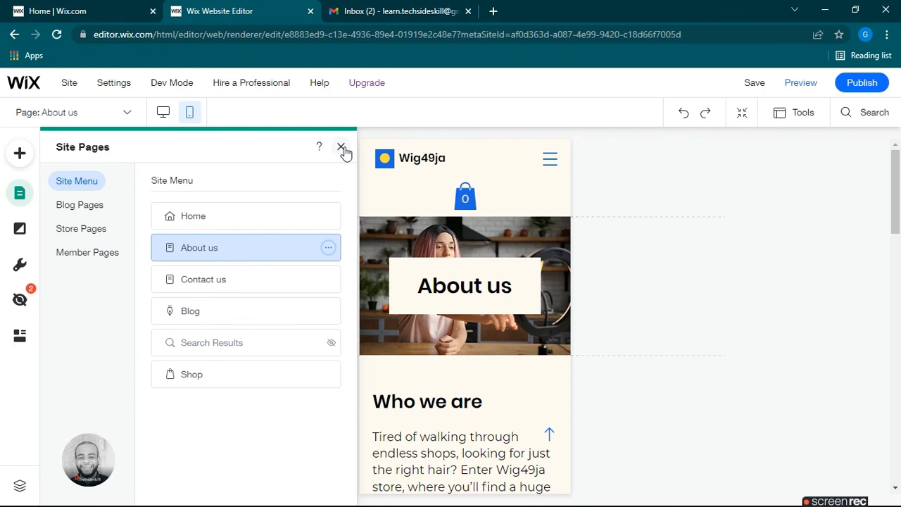
{"action": "left_click", "coordinate": [342, 147]}
Step: Review the mobile layout of the About us page from its header down to the contact form and footer
{"action": "scroll", "coordinate": [481, 288], "scroll_direction": "down", "scroll_amount": 10}
{"action": "scroll", "coordinate": [481, 289], "scroll_direction": "down", "scroll_amount": 2}
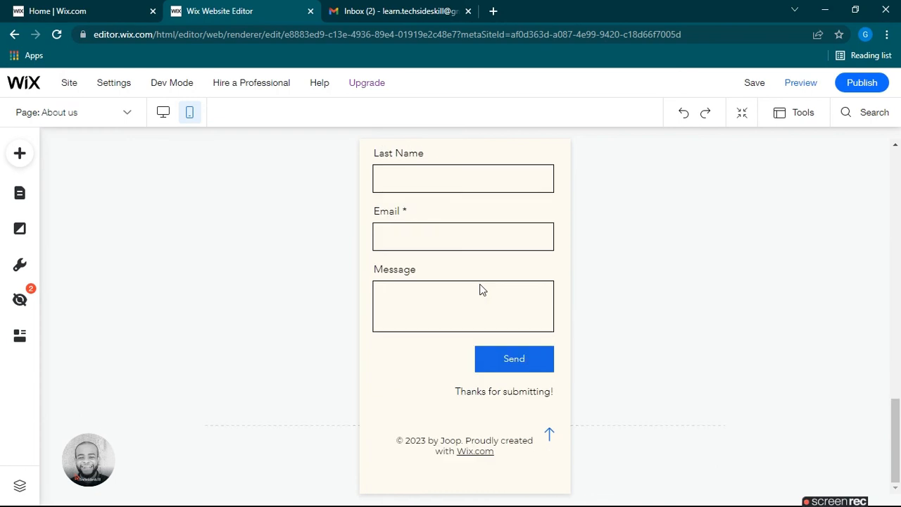
{"action": "scroll", "coordinate": [482, 289], "scroll_direction": "up", "scroll_amount": 6}
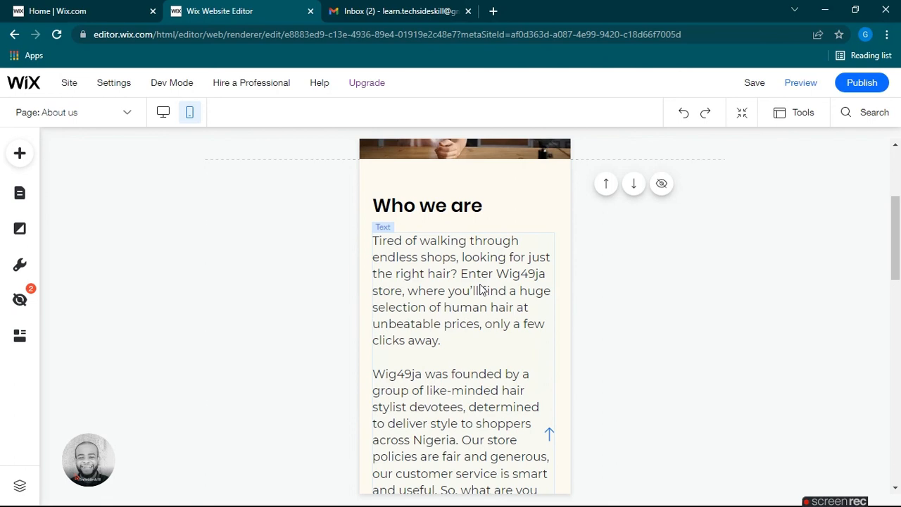
{"action": "scroll", "coordinate": [482, 290], "scroll_direction": "up", "scroll_amount": 3}
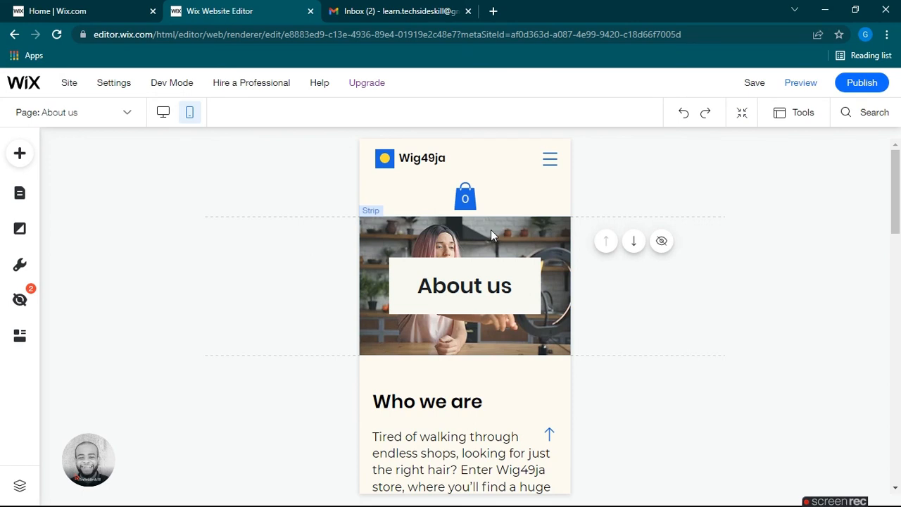
{"action": "scroll", "coordinate": [492, 233], "scroll_direction": "down", "scroll_amount": 1}
{"action": "scroll", "coordinate": [492, 236], "scroll_direction": "up", "scroll_amount": 1}
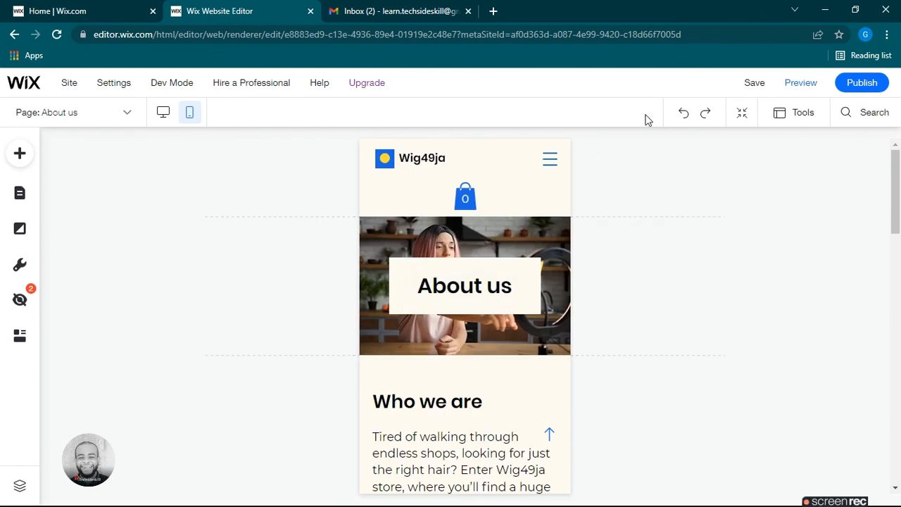
Step: Save the site and dismiss the save confirmation without publishing
{"action": "left_click", "coordinate": [752, 85]}
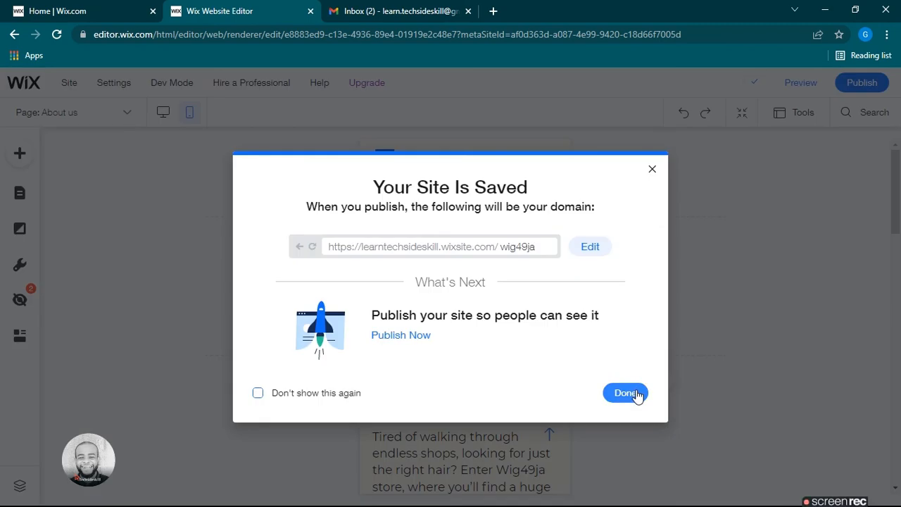
{"action": "left_click", "coordinate": [625, 393]}
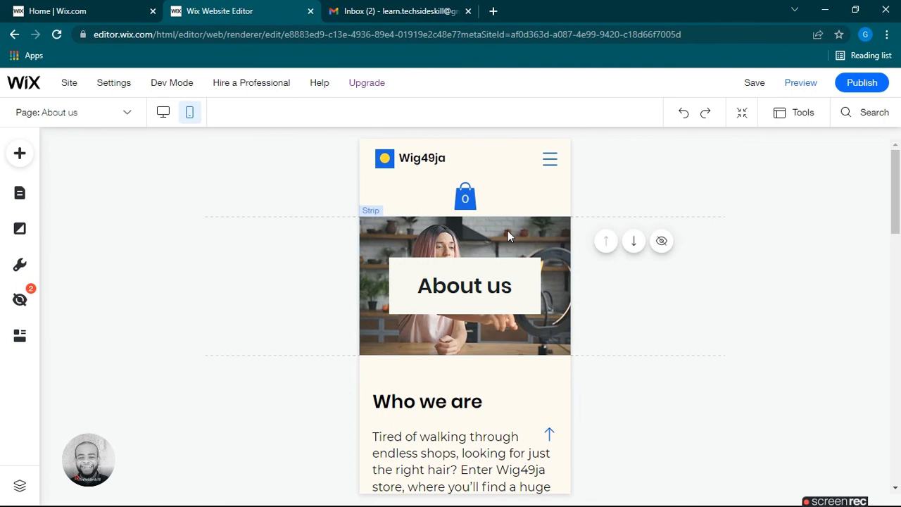
Step: Check the mobile About us page and the site page list, and return the mobile editor to the Home page
{"action": "scroll", "coordinate": [507, 231], "scroll_direction": "down", "scroll_amount": 5}
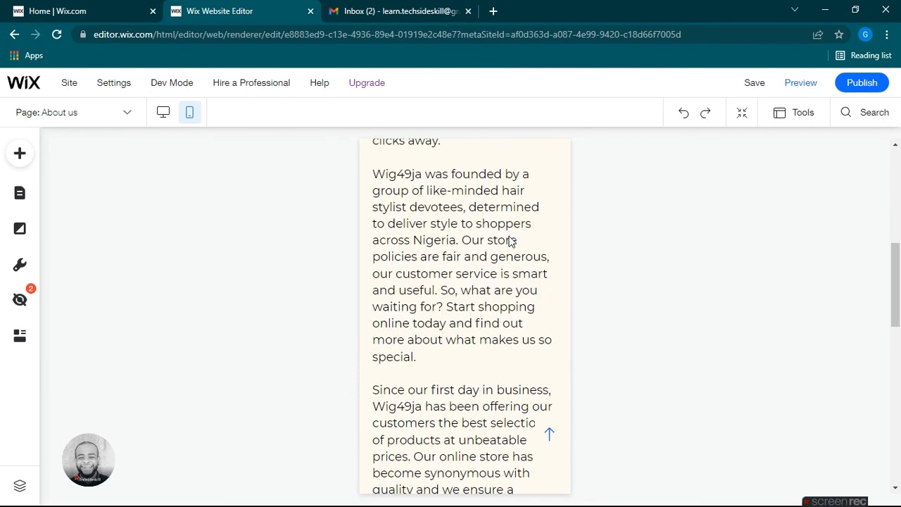
{"action": "scroll", "coordinate": [510, 241], "scroll_direction": "up", "scroll_amount": 5}
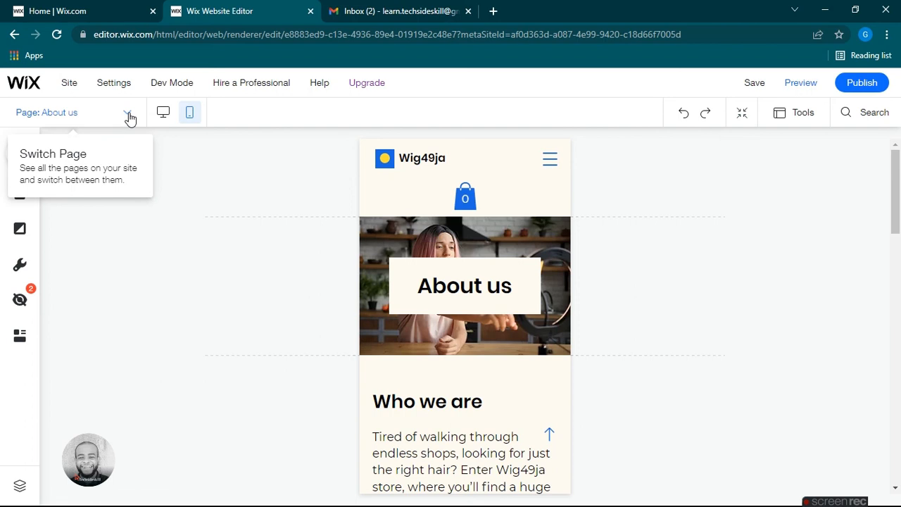
{"action": "left_click", "coordinate": [129, 116]}
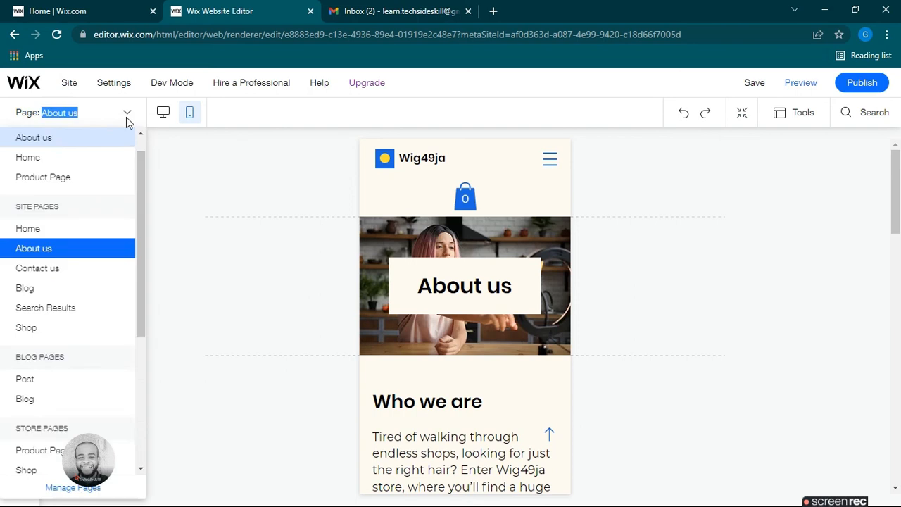
{"action": "scroll", "coordinate": [92, 214], "scroll_direction": "down", "scroll_amount": 3}
{"action": "scroll", "coordinate": [90, 204], "scroll_direction": "up", "scroll_amount": 5}
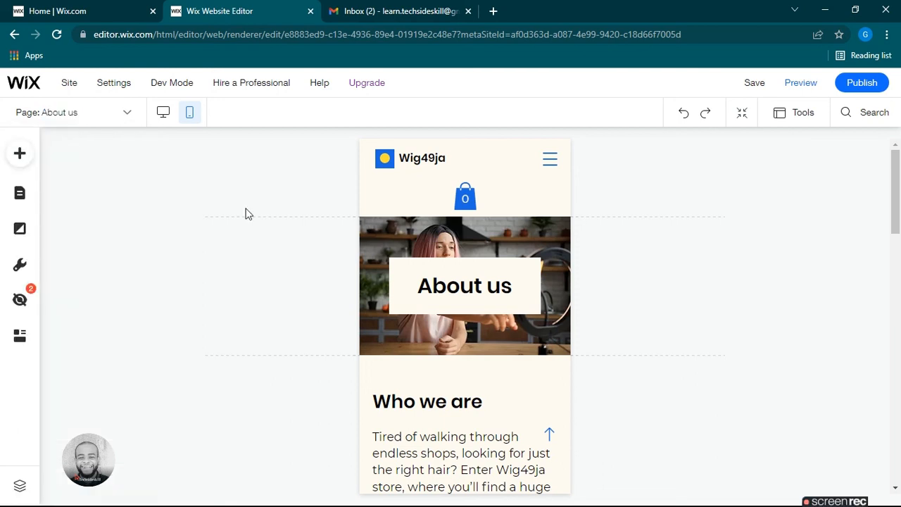
{"action": "mouse_move", "coordinate": [512, 252]}
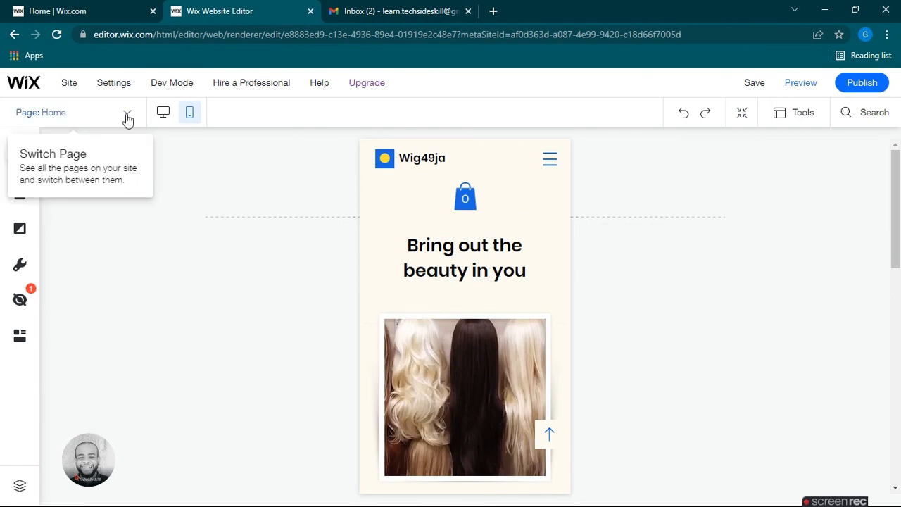
Step: Look through the site page list down to the store and member pages, and close it without changing page
{"action": "left_click", "coordinate": [127, 117]}
{"action": "scroll", "coordinate": [89, 311], "scroll_direction": "down", "scroll_amount": 3}
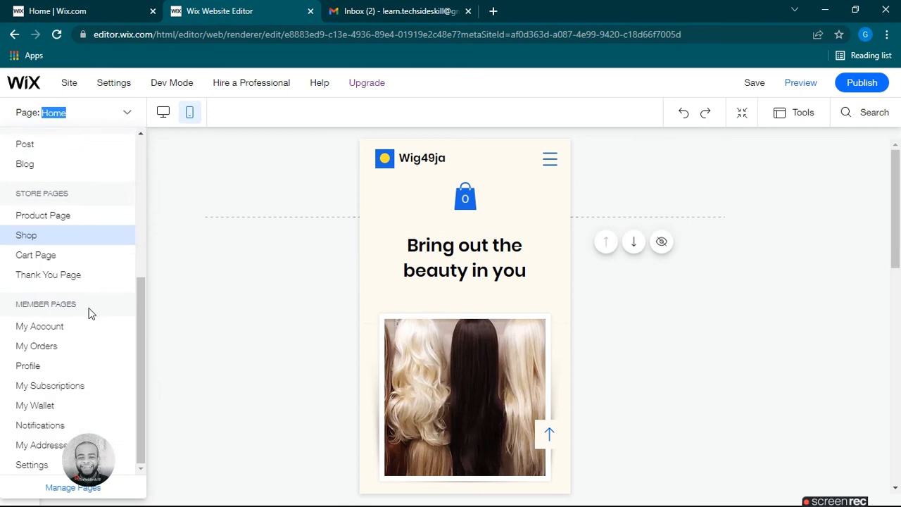
{"action": "scroll", "coordinate": [88, 312], "scroll_direction": "up", "scroll_amount": 5}
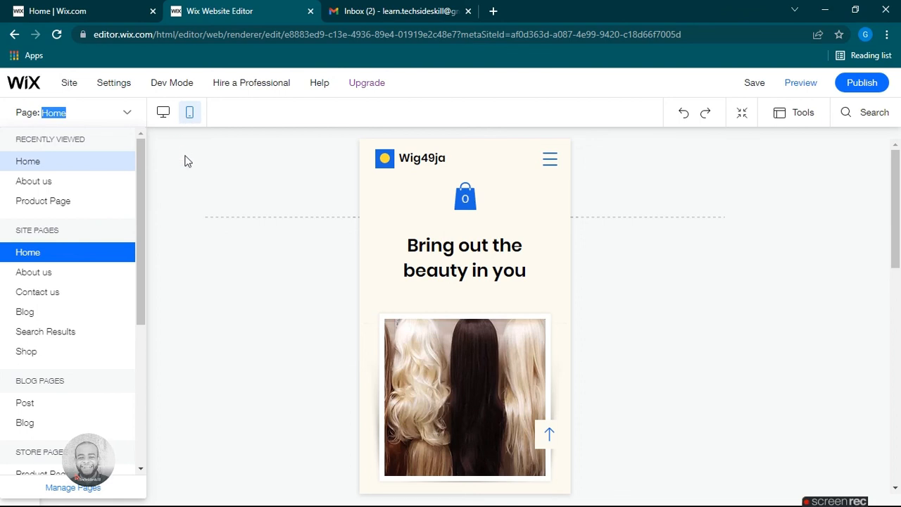
{"action": "left_click", "coordinate": [183, 157]}
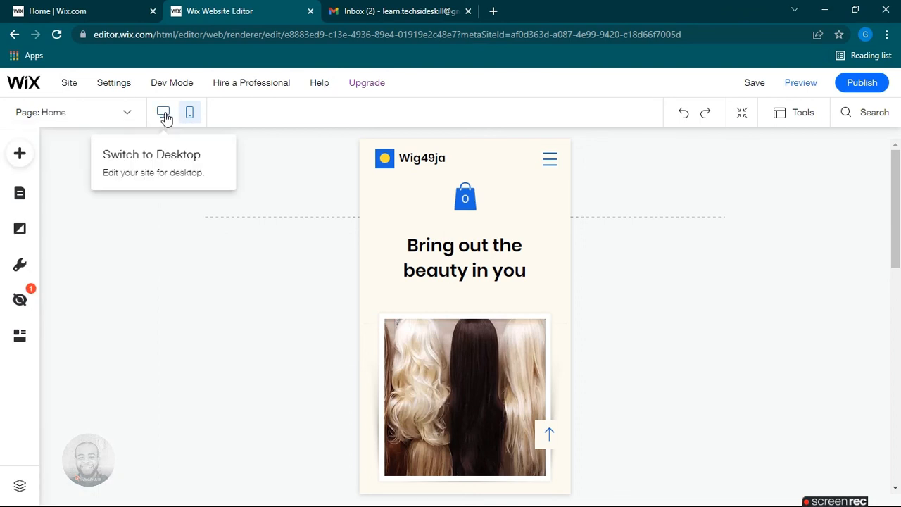
Step: Switch the Home page to the desktop editor, save the site and dismiss the save confirmation without publishing
{"action": "left_click", "coordinate": [164, 114]}
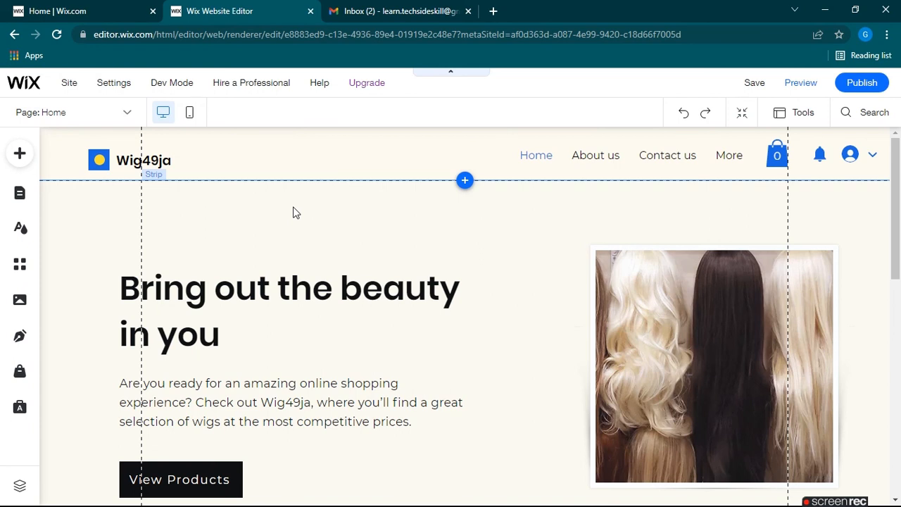
{"action": "left_click", "coordinate": [750, 85]}
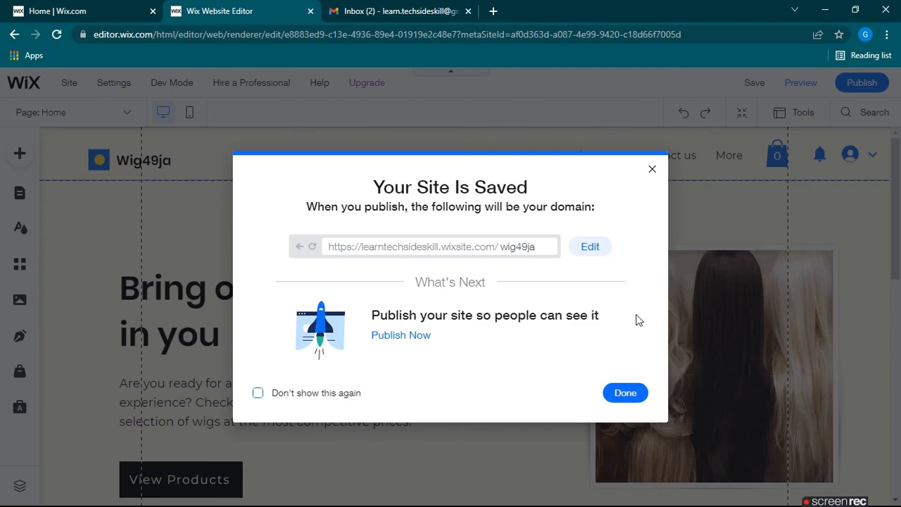
{"action": "left_click", "coordinate": [625, 393]}
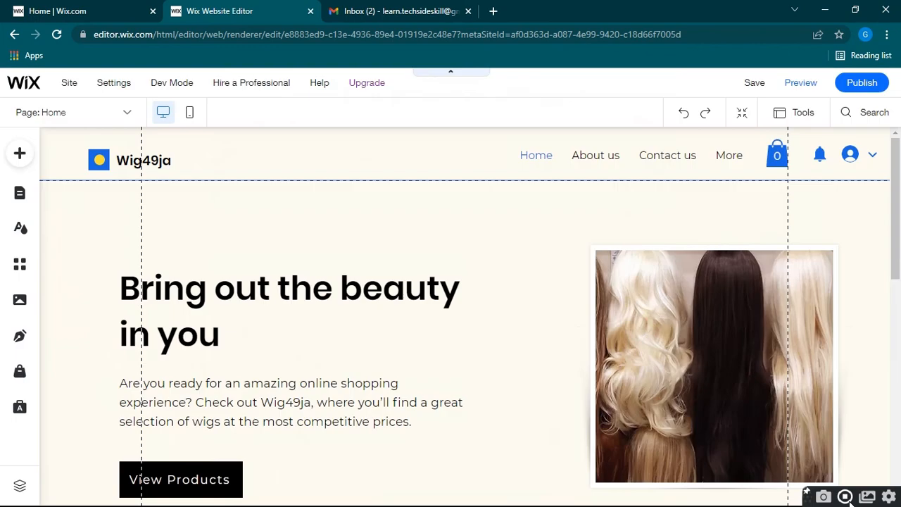